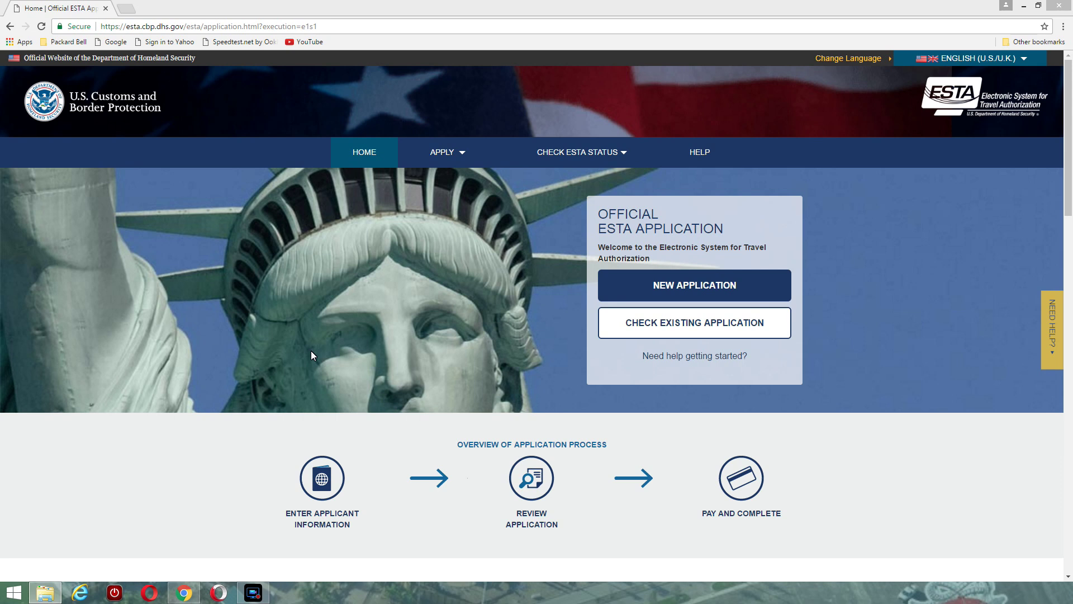
Start a new individual ESTA application to bring up the Security Notification dialog
click(670, 286)
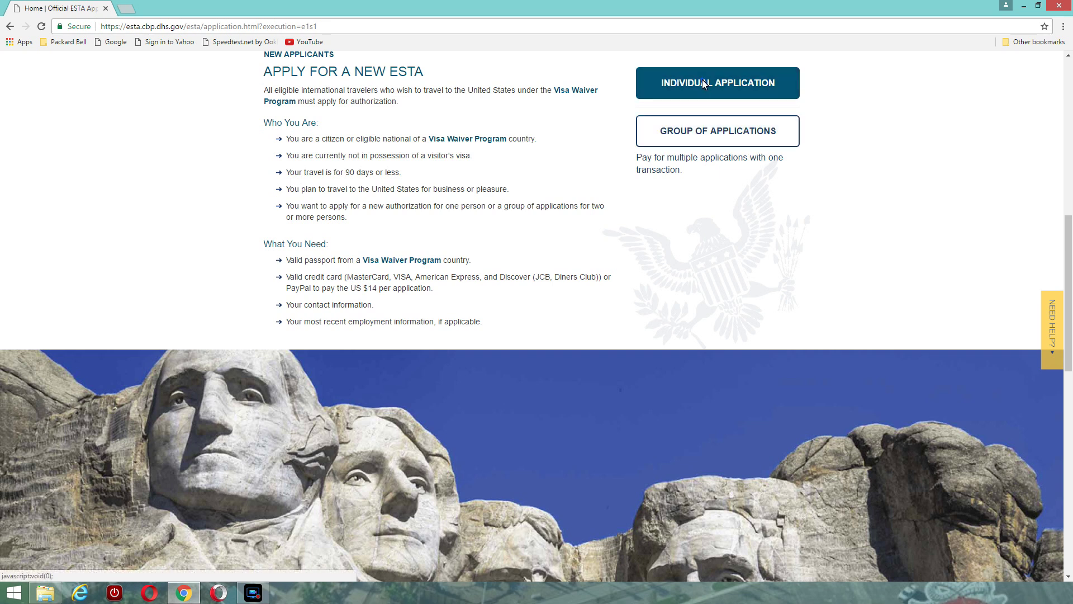
click(703, 83)
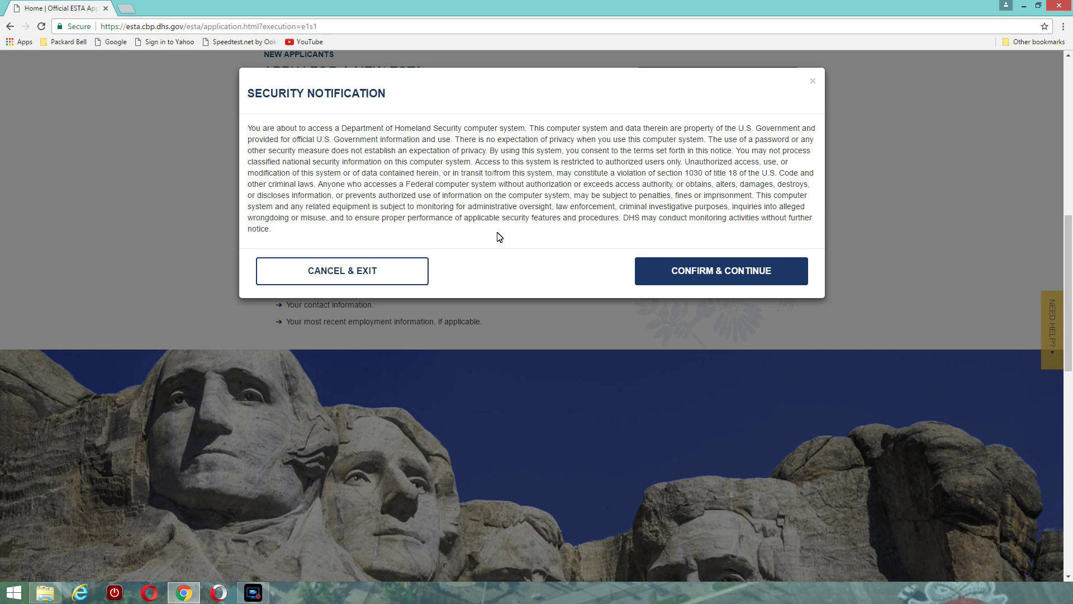
Accept the security notice and answer Yes to both the Disclaimer and Travel Promotion Act of 2009 acknowledgements
click(708, 267)
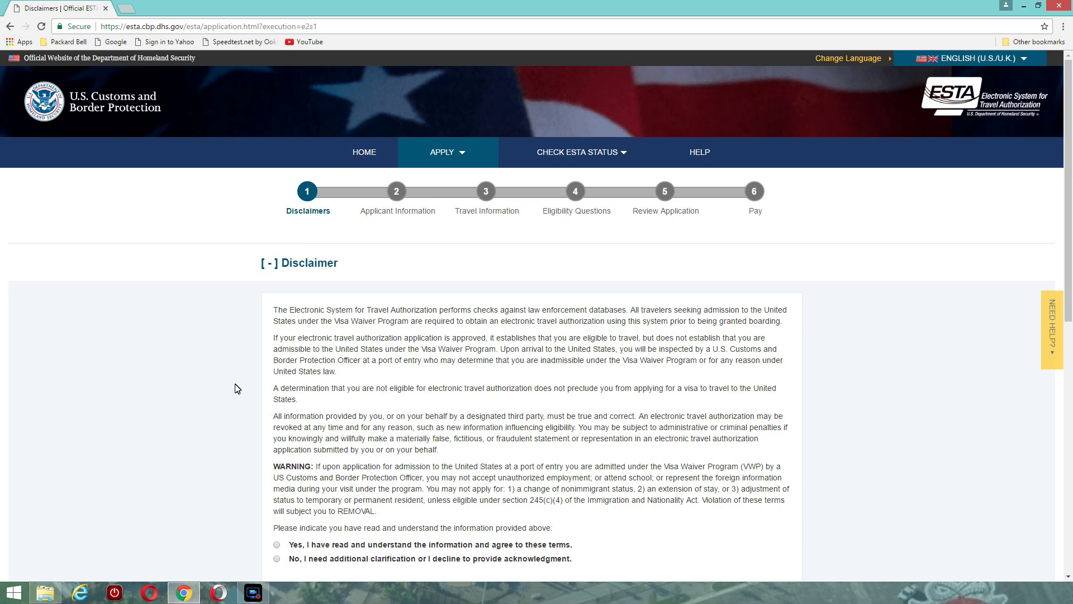
scroll(237, 388, down, 2)
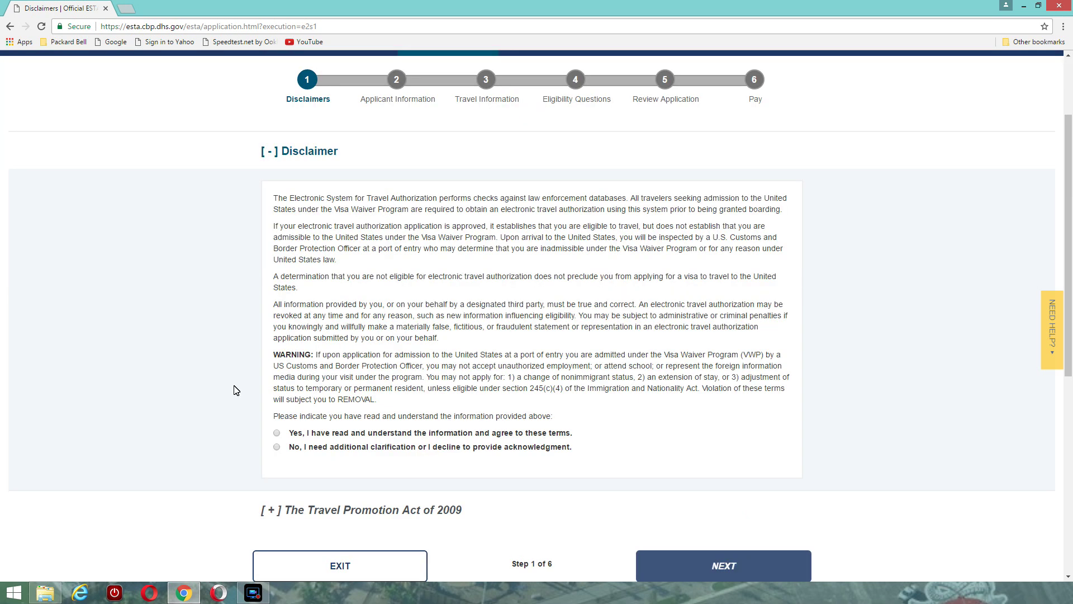
scroll(234, 389, down, 1)
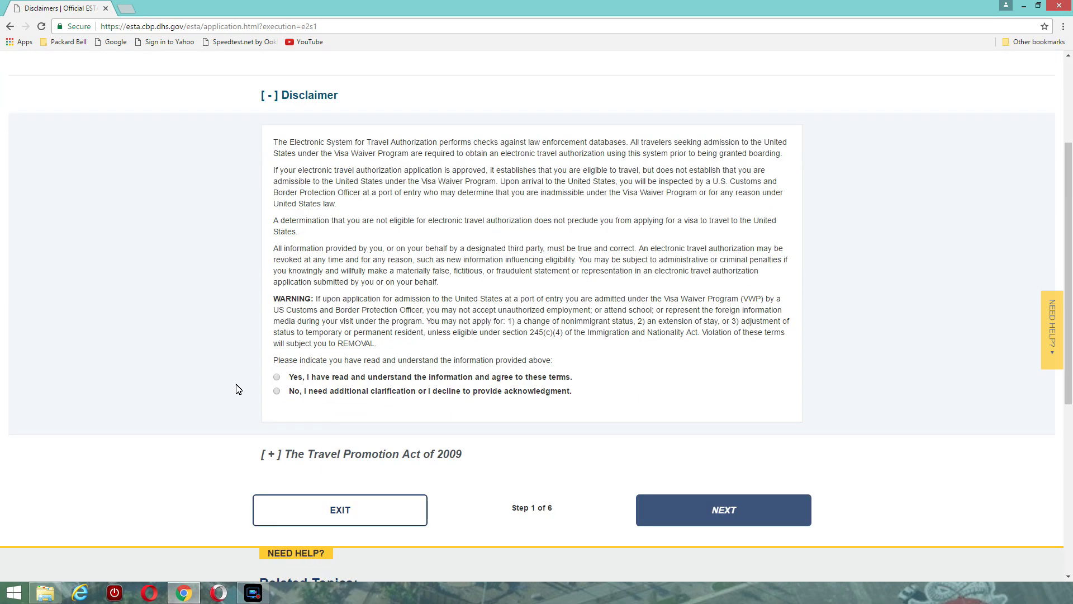
click(277, 378)
click(277, 379)
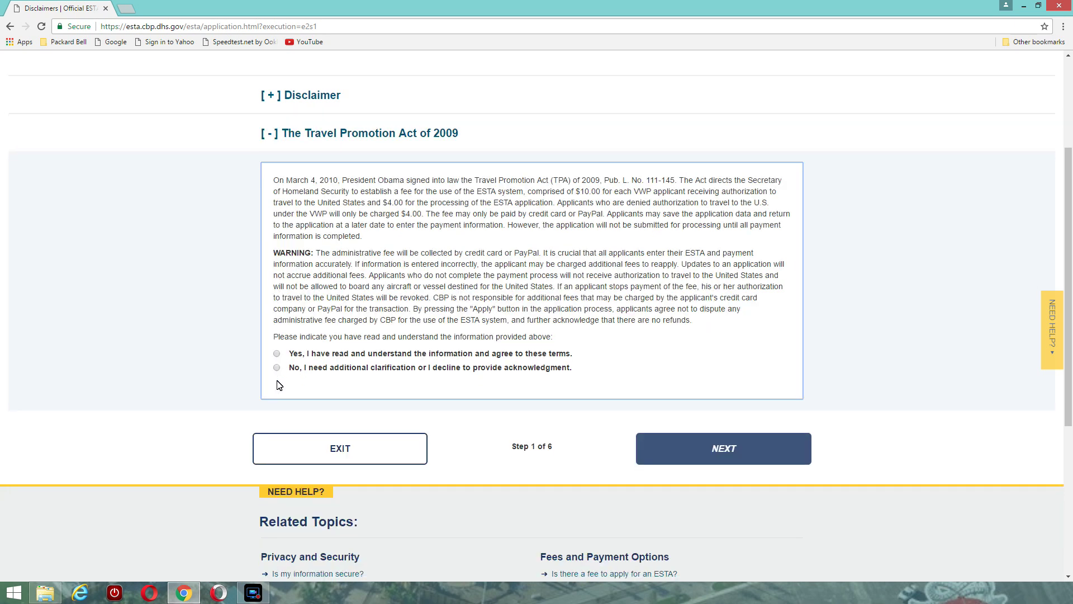
click(276, 354)
On the applicant form, enter the applicant's family and given names and set Gender to Male
click(715, 450)
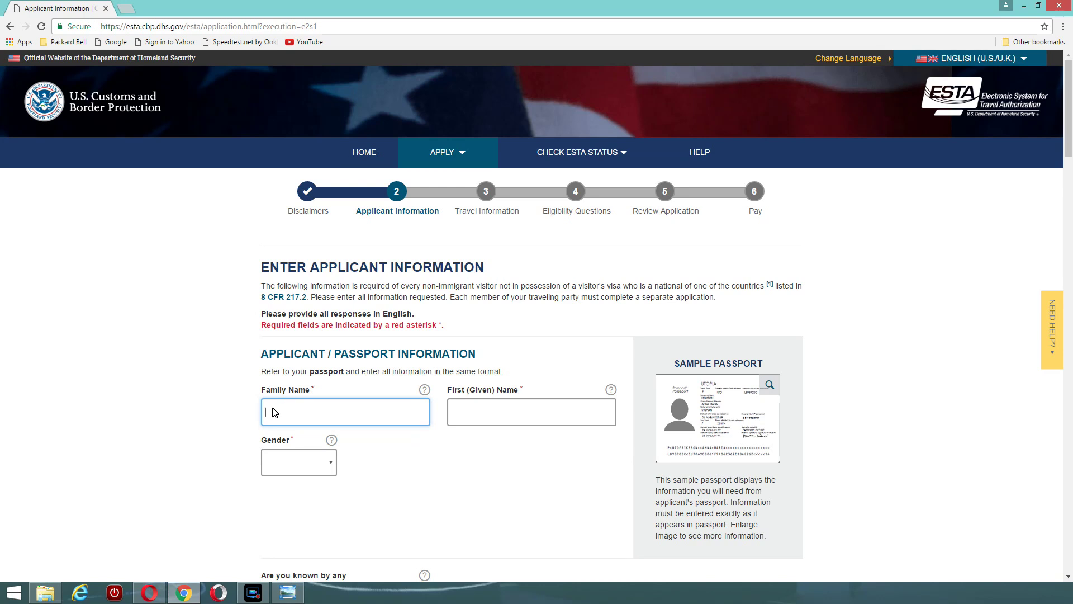
click(273, 413)
text(SPECIMEN)
click(459, 414)
text(RI)
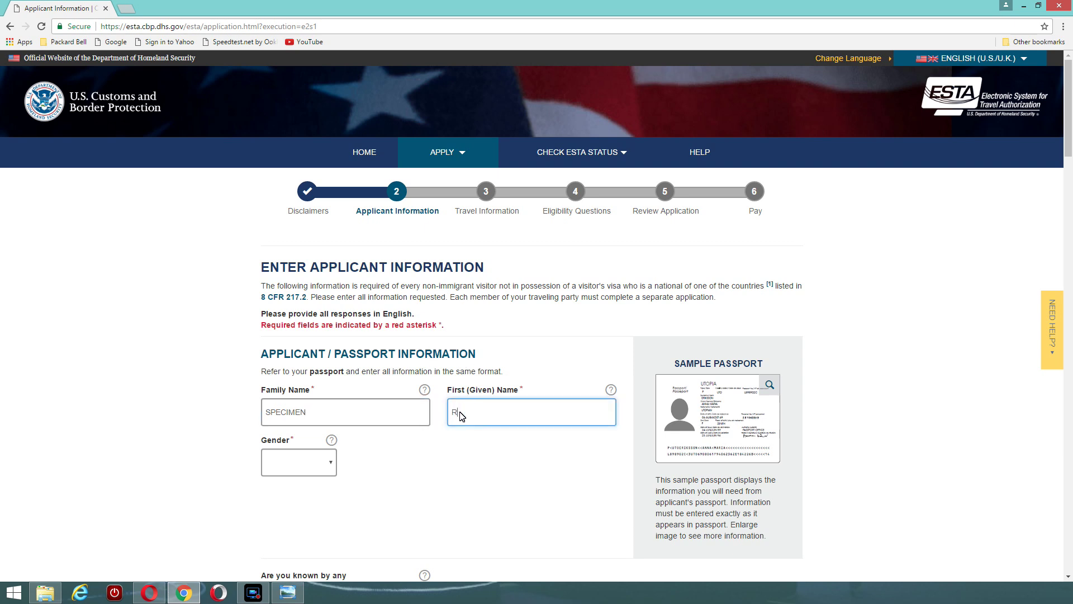
text(CHARD)
click(327, 463)
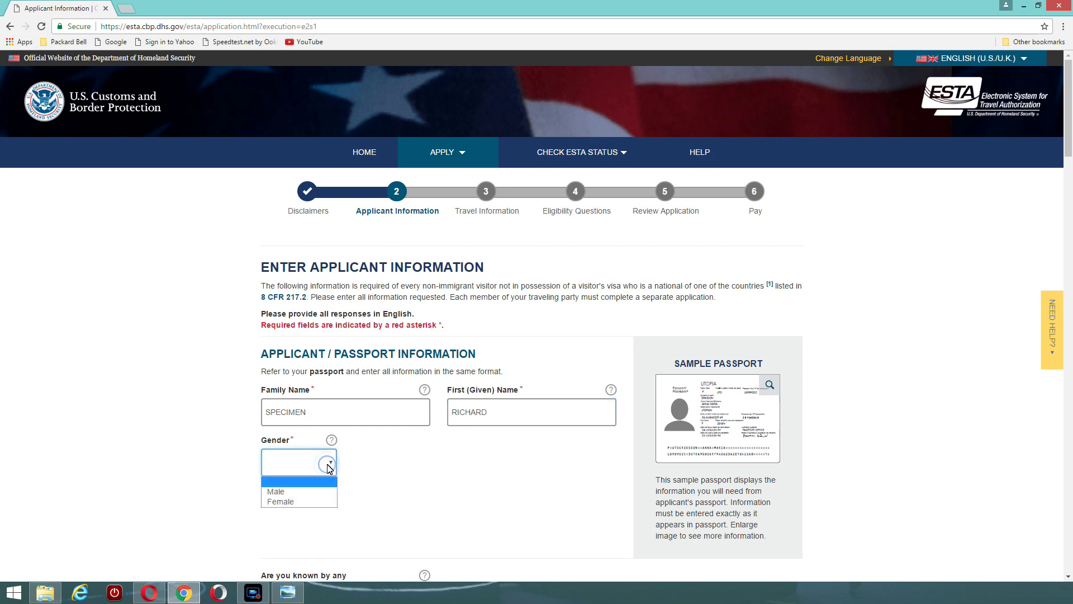
click(310, 491)
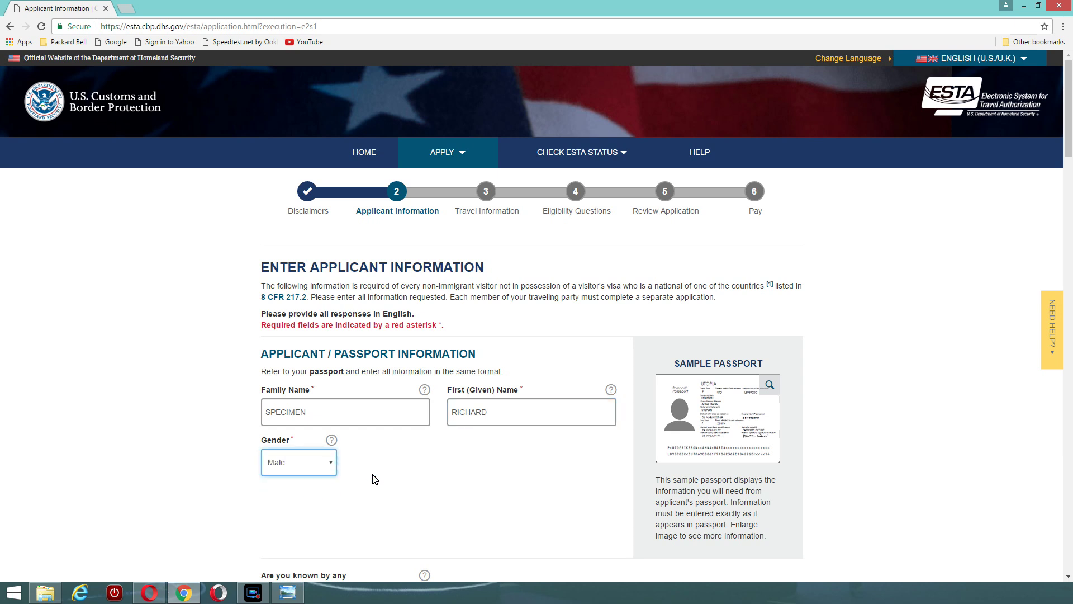
scroll(386, 475, down, 2)
Answer No to the other names or aliases question
scroll(386, 477, down, 3)
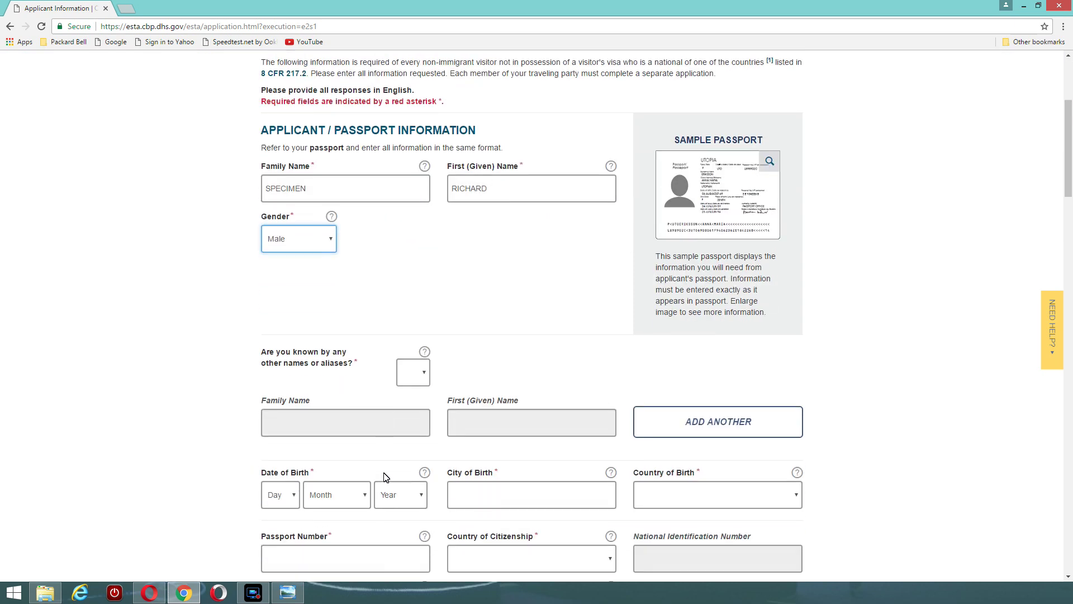
click(423, 372)
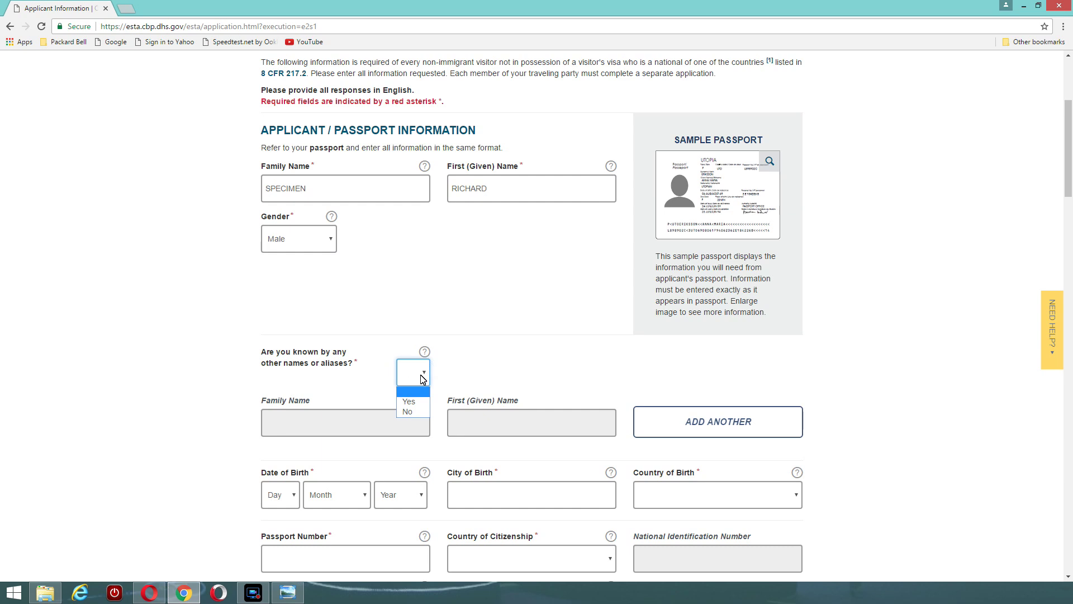
click(412, 412)
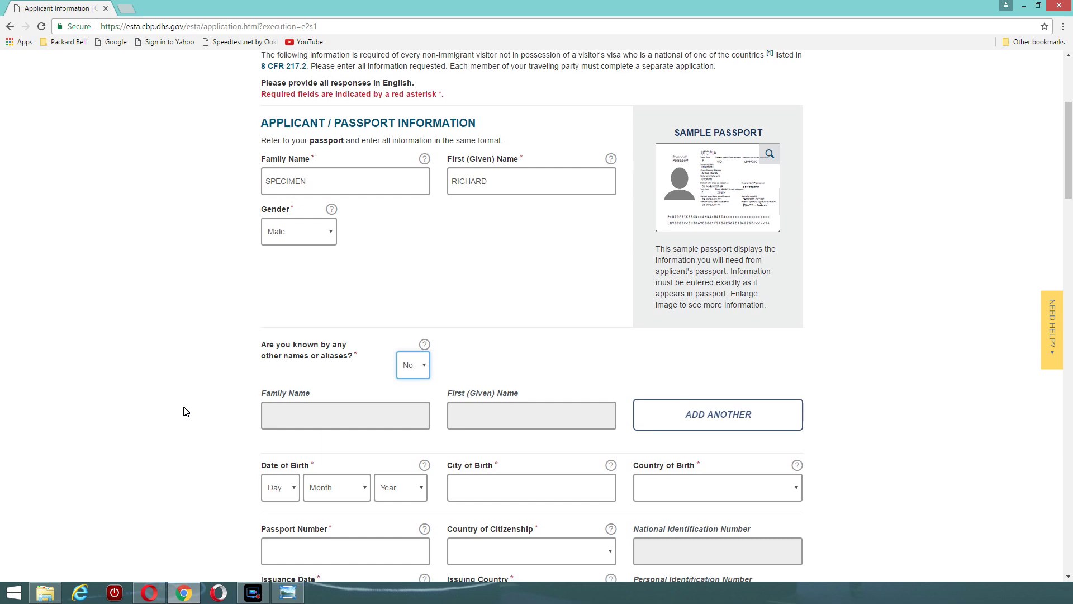
scroll(185, 412, down, 1)
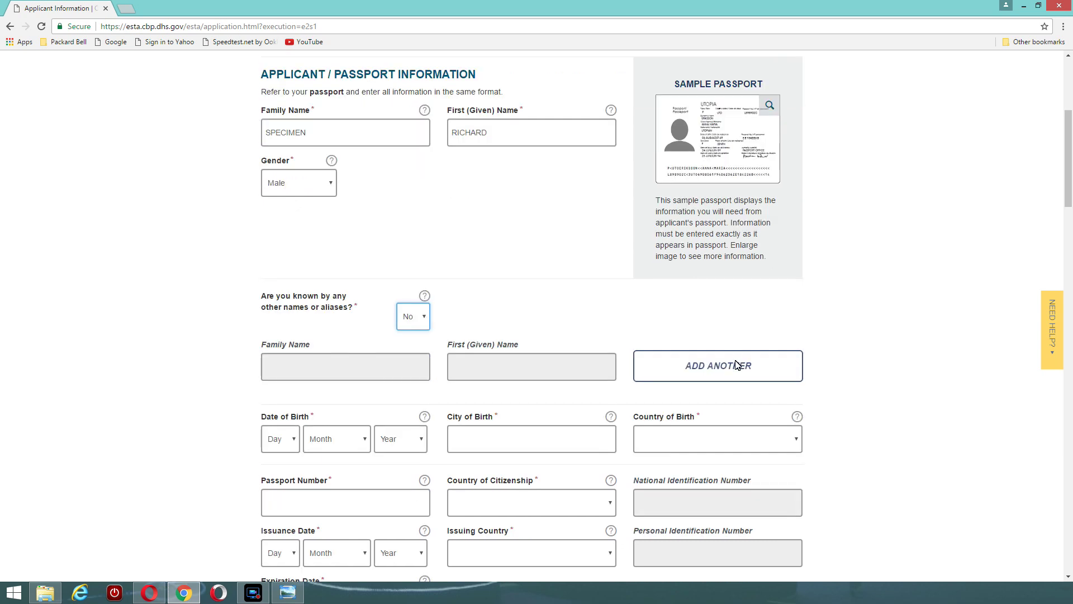
scroll(188, 383, down, 1)
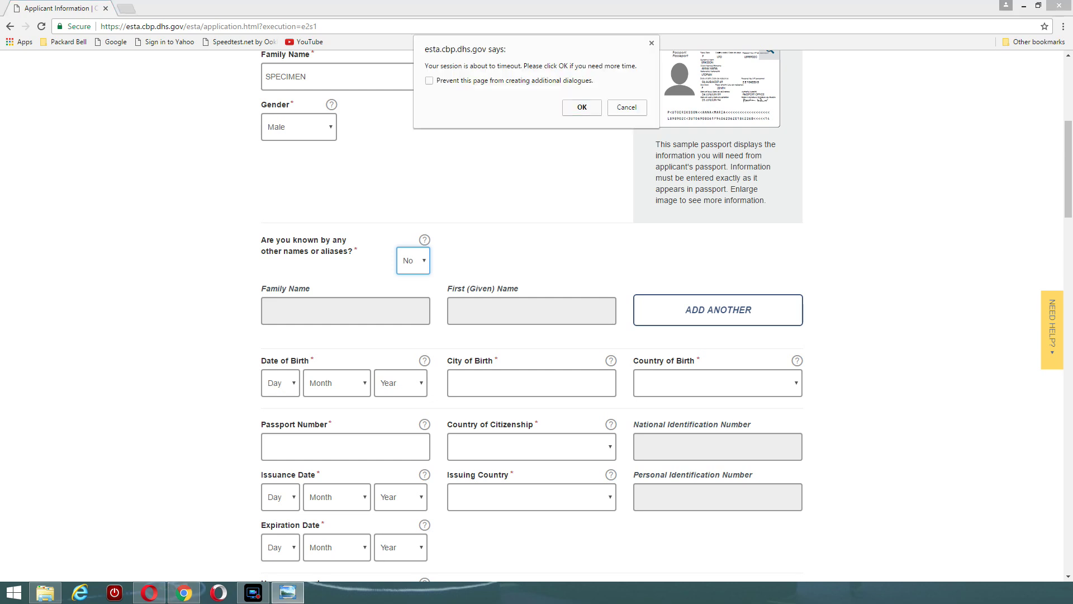
key(Return)
click(293, 384)
scroll(293, 279, down, 1)
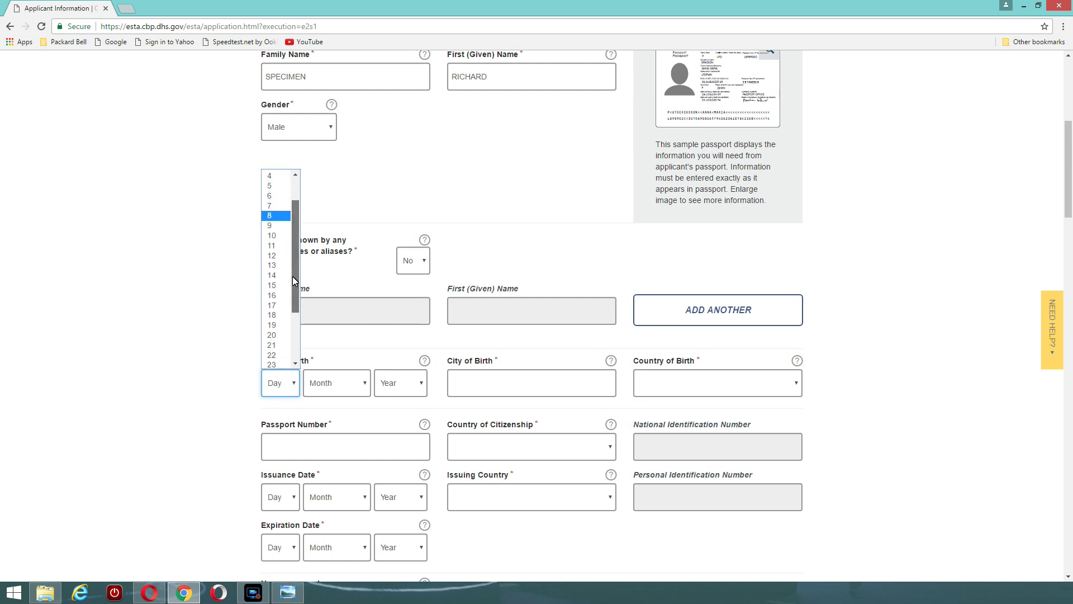
click(272, 175)
click(321, 385)
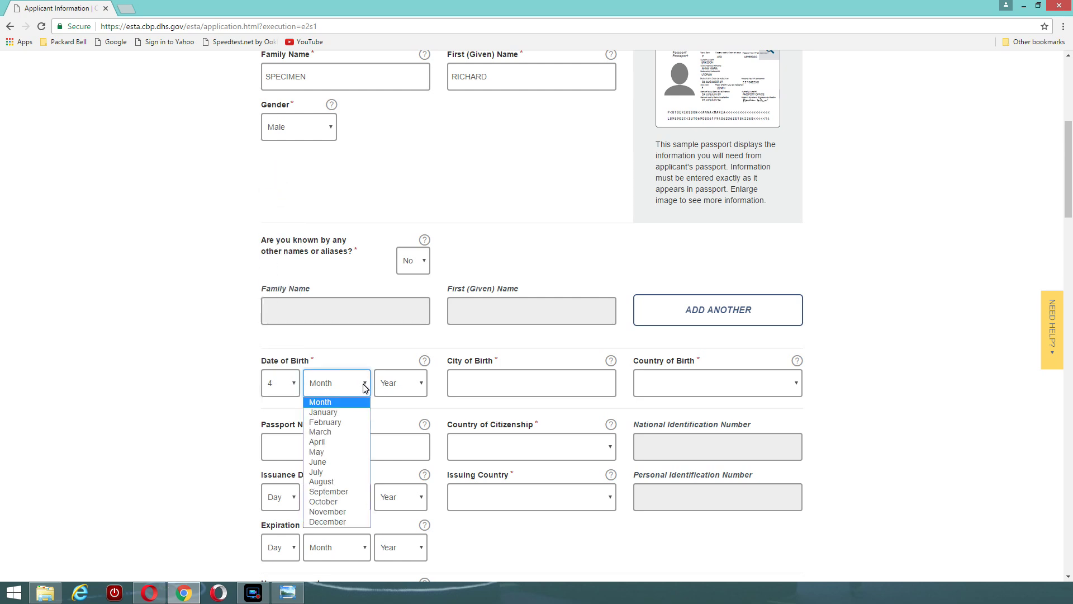
click(338, 522)
click(422, 383)
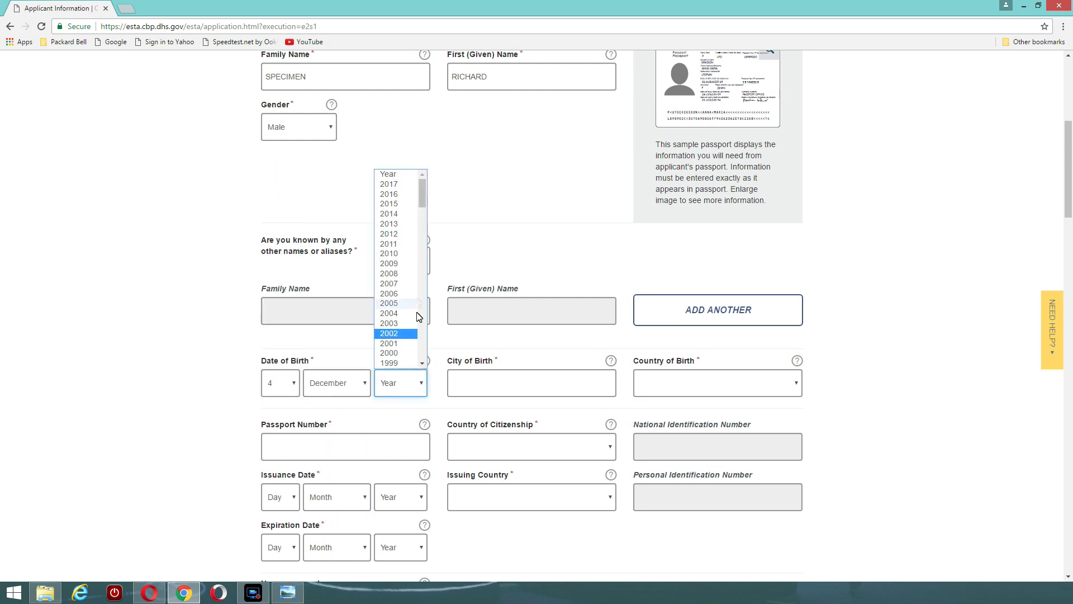
drag(421, 193, 422, 212)
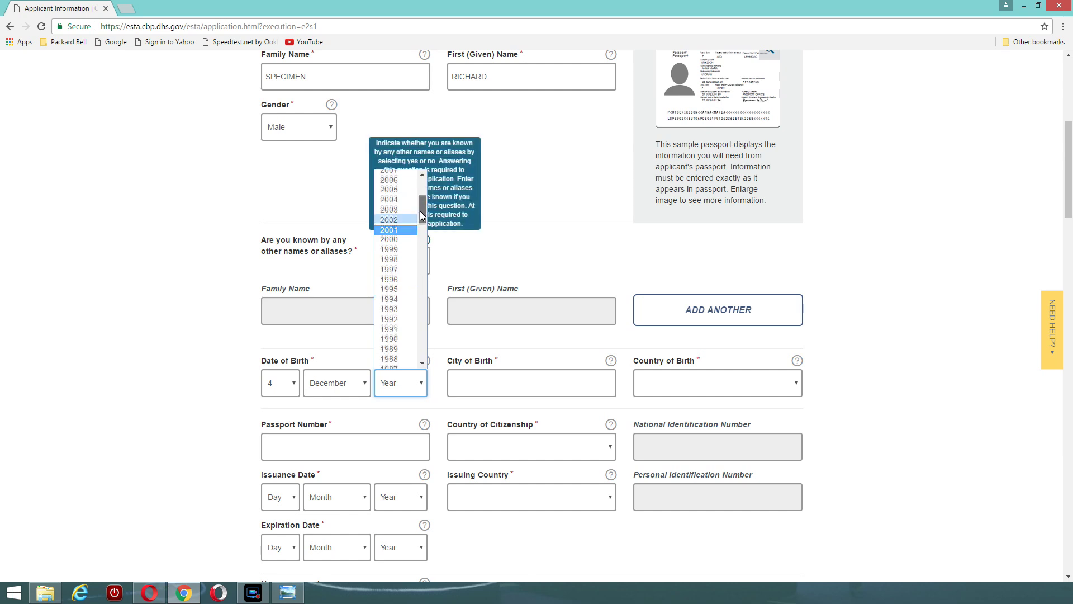
scroll(397, 313, down, 3)
click(390, 347)
Enter CROYDON as city of birth and choose UNITED KINGDOM (GBR) as country of birth
key(Tab)
text(CROYD)
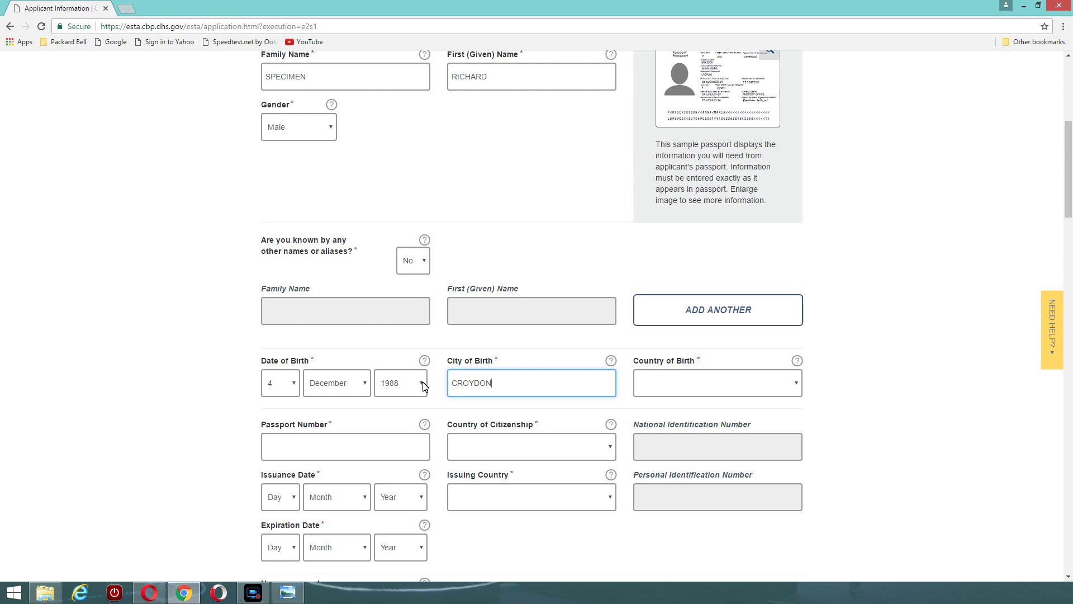
click(796, 384)
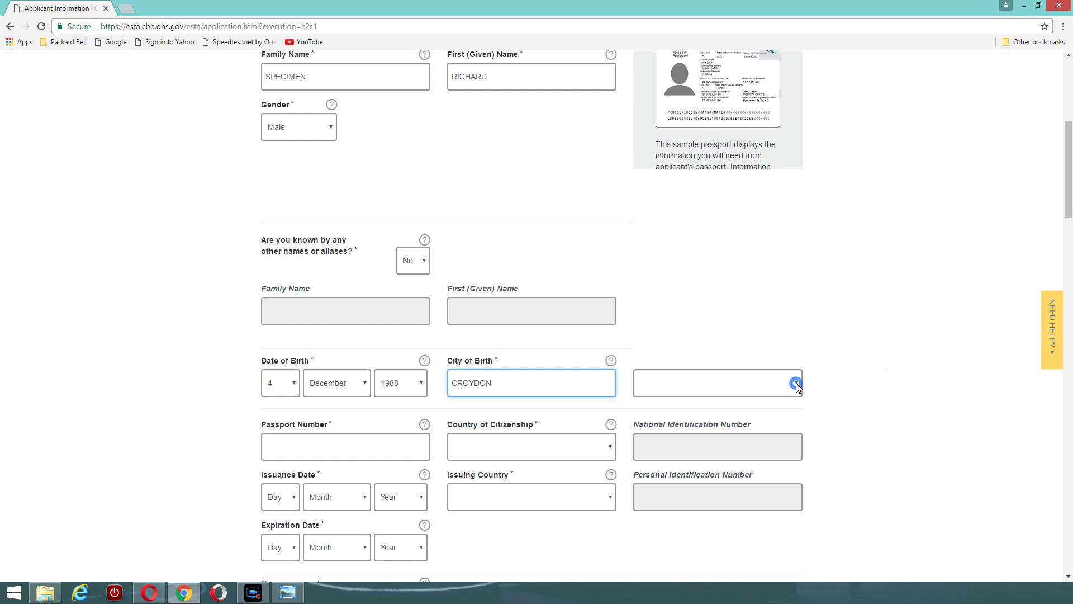
scroll(846, 232, down, 10)
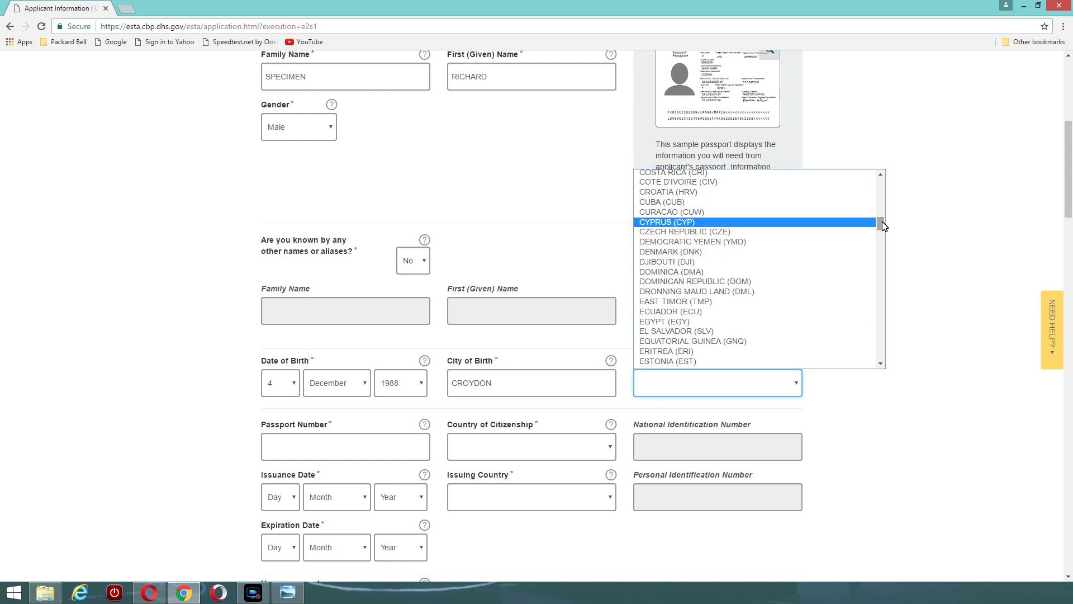
drag(883, 225, 879, 357)
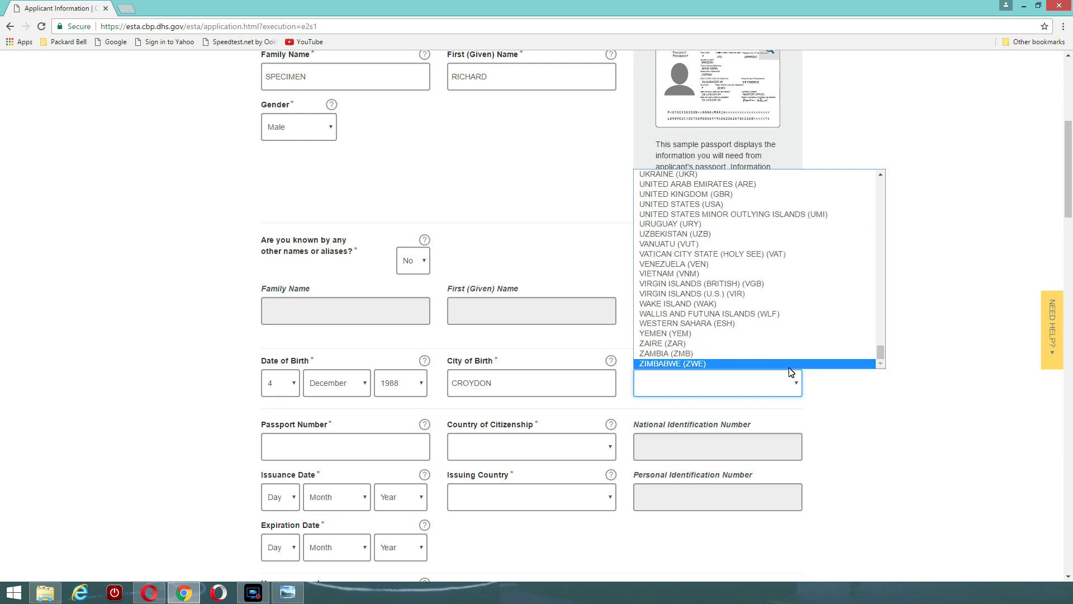
click(682, 195)
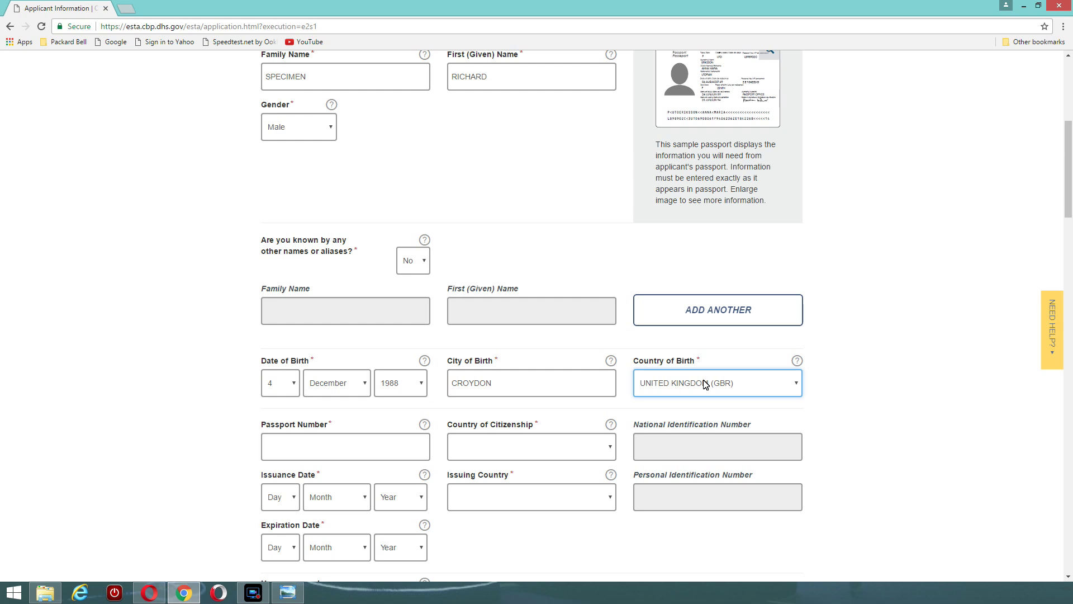
Enter the passport number and set citizenship to UK - BRITISH CITIZEN (GBR)
click(279, 448)
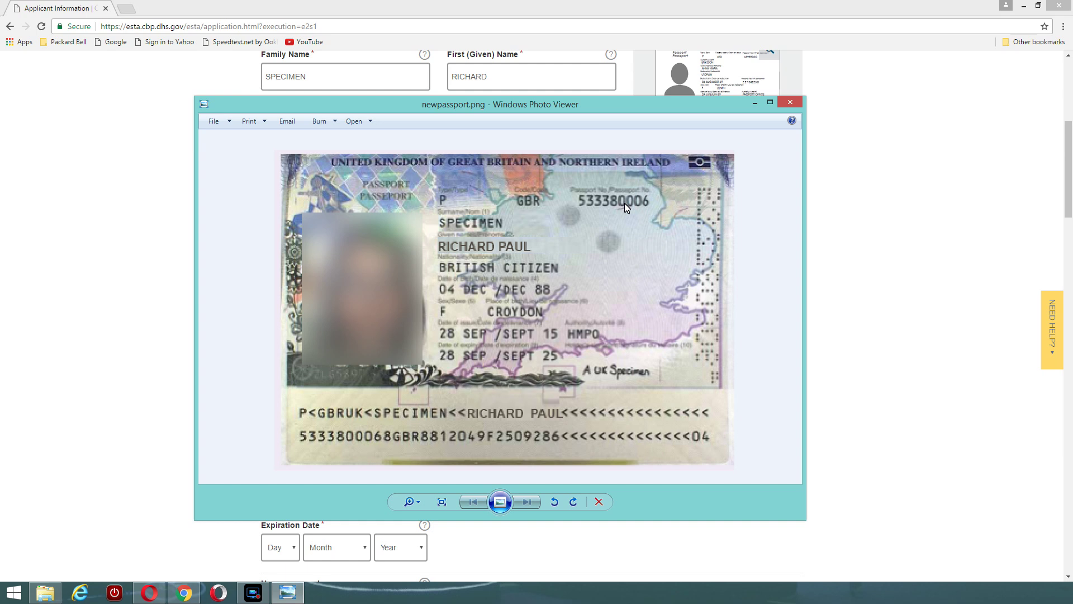
key(alt+Tab)
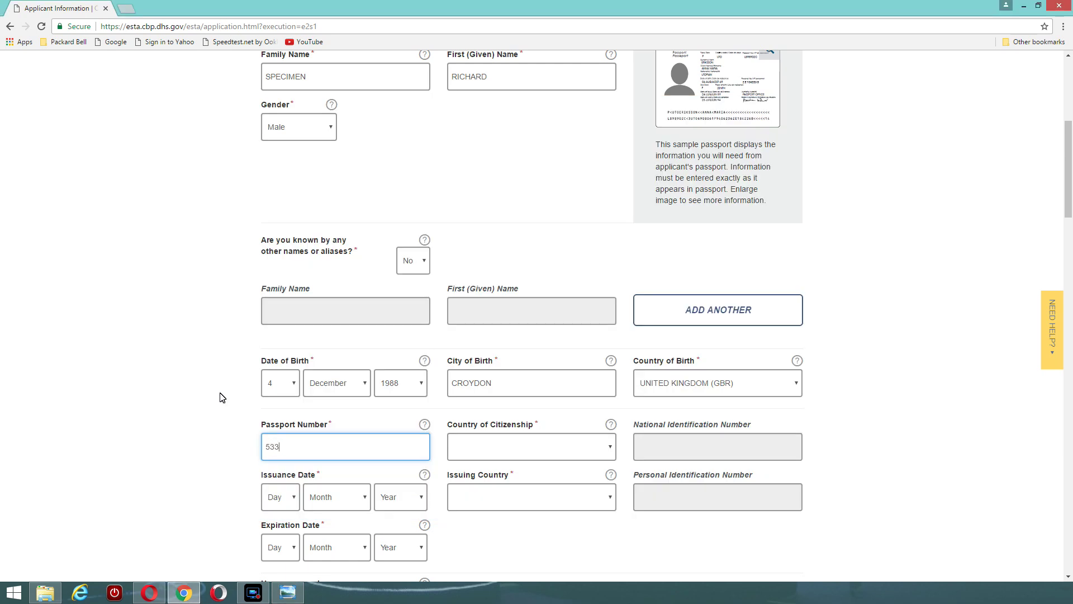
click(609, 453)
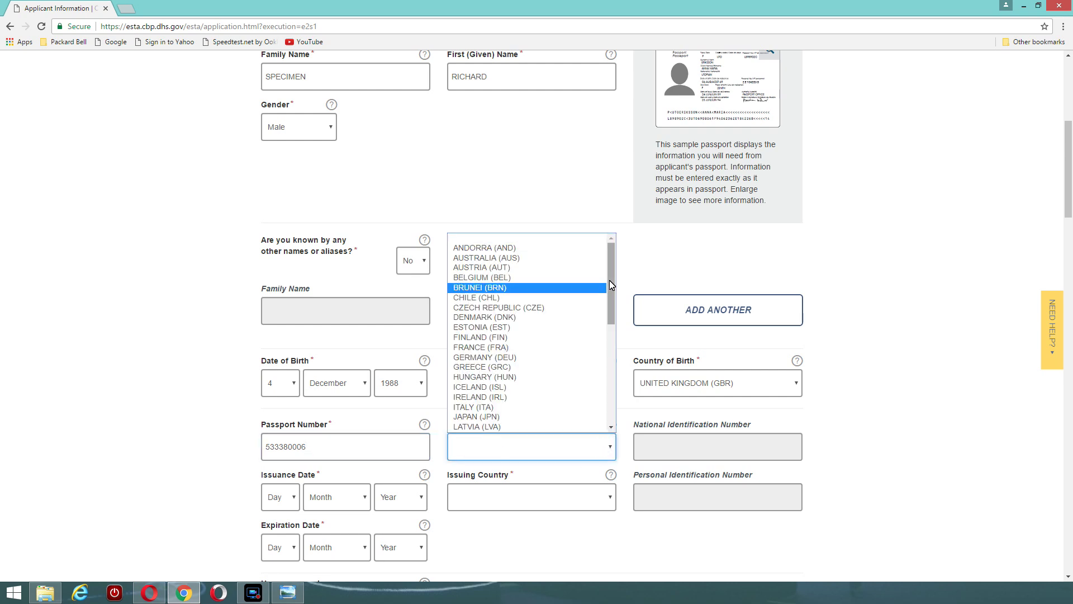
scroll(610, 280, down, 5)
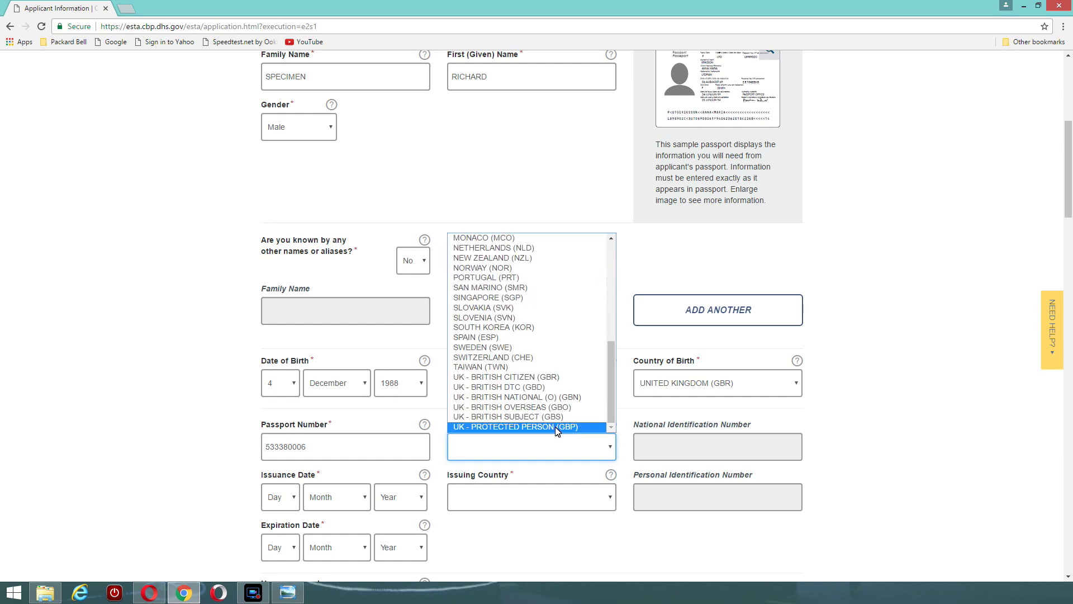
click(505, 378)
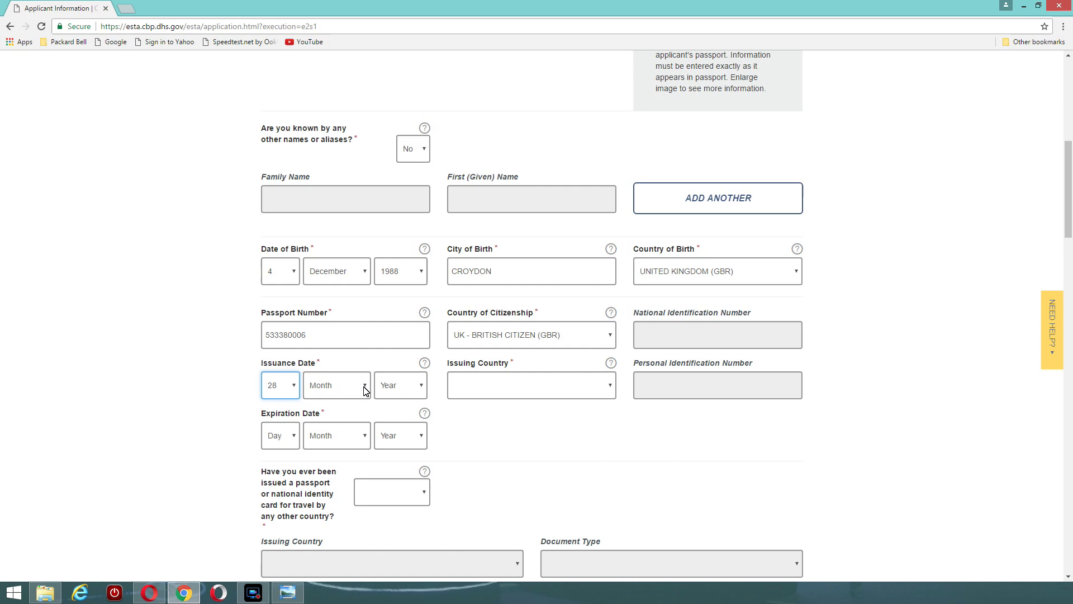
Set the passport issuance date to 28 September 2010 and expiration to 28 September 2020
click(364, 385)
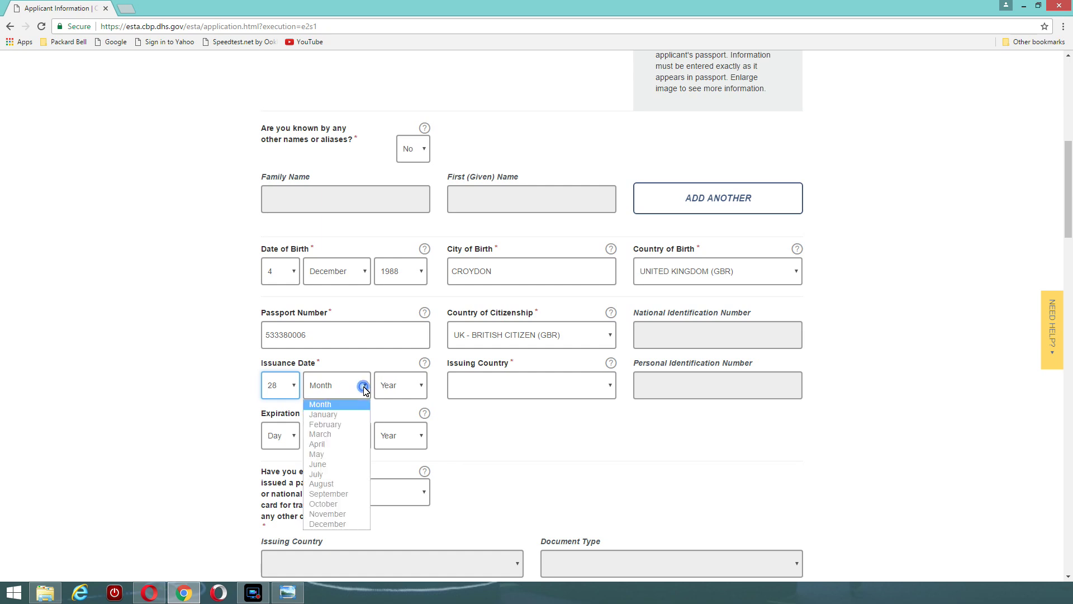
click(335, 494)
click(421, 385)
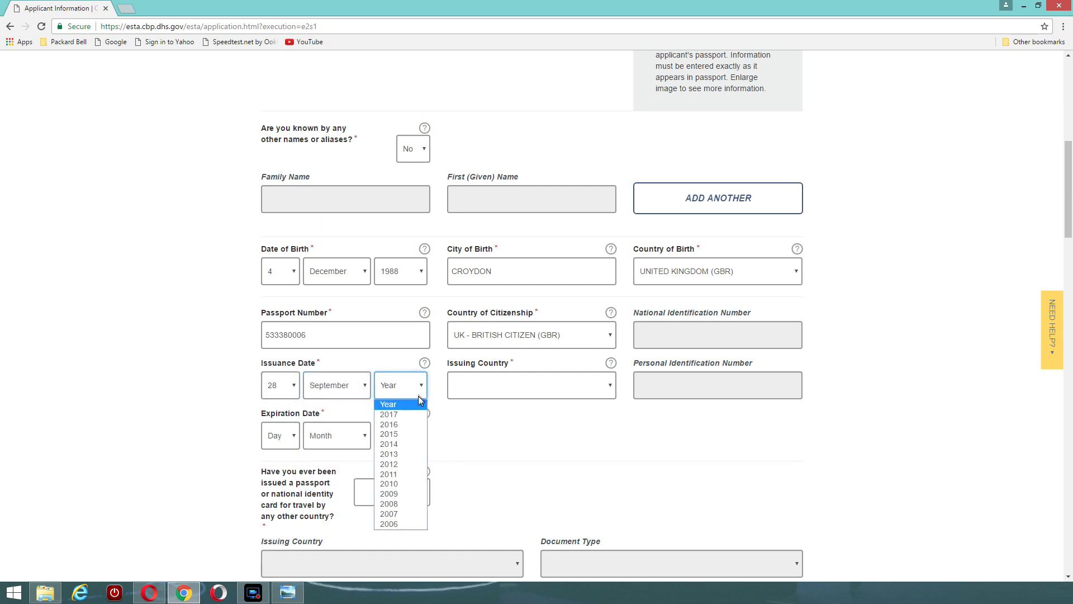
click(404, 484)
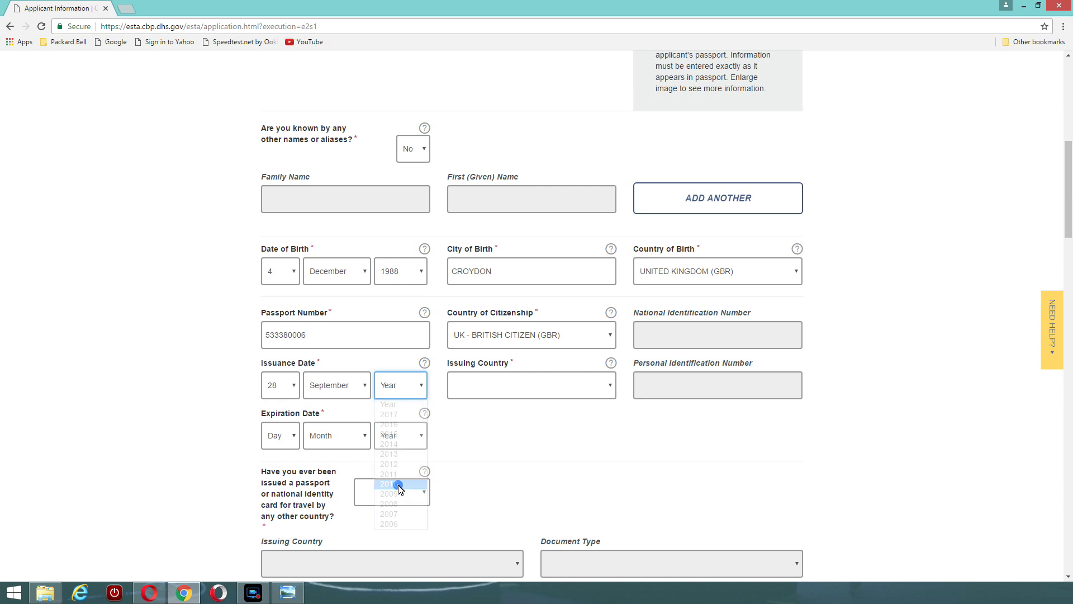
click(293, 435)
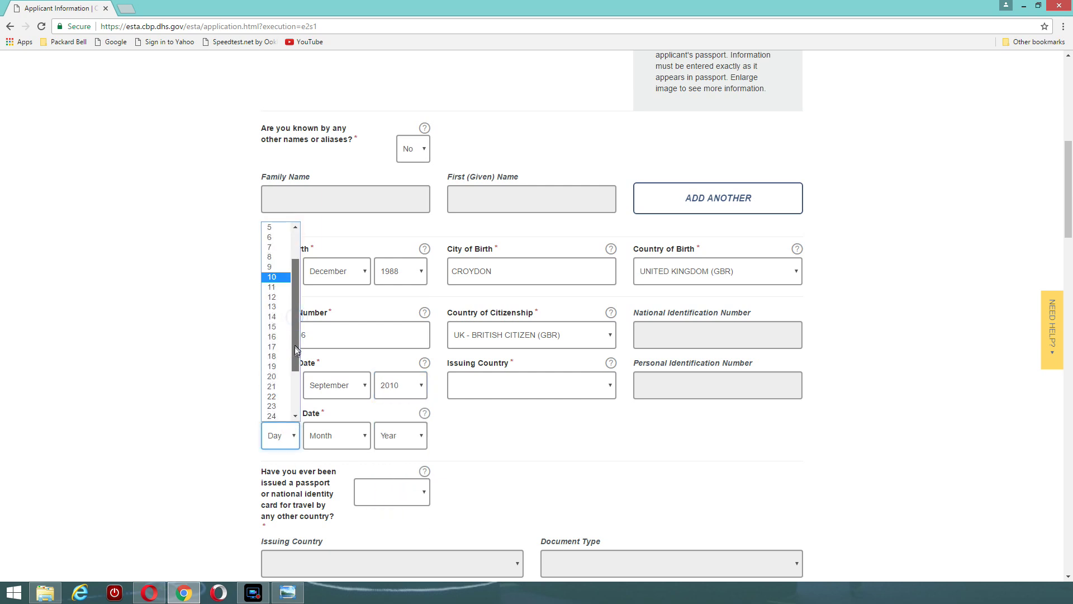
scroll(298, 386, down, 2)
click(272, 390)
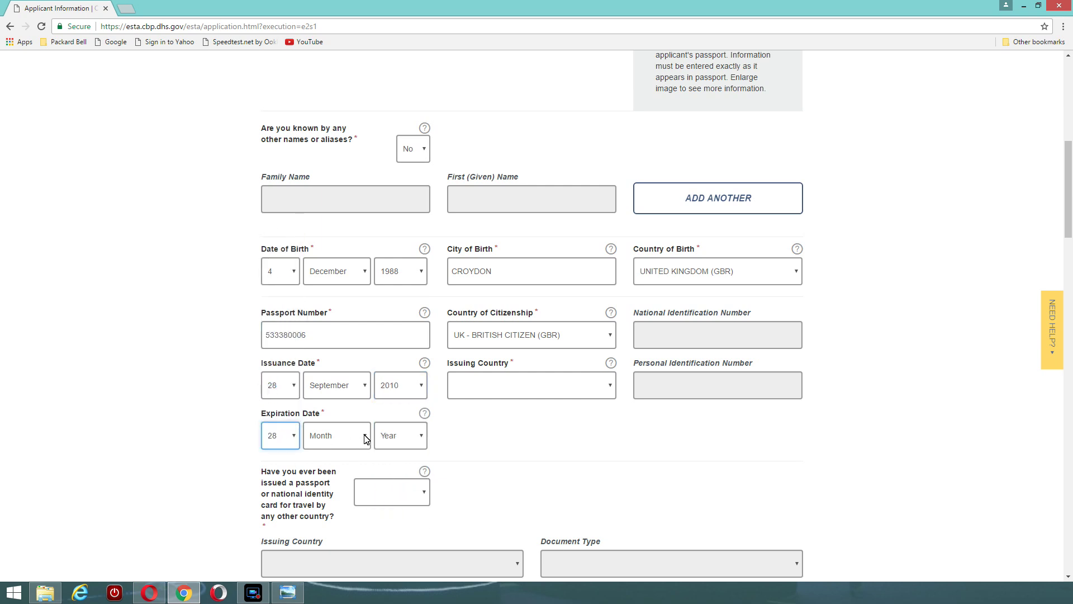
click(364, 435)
click(328, 544)
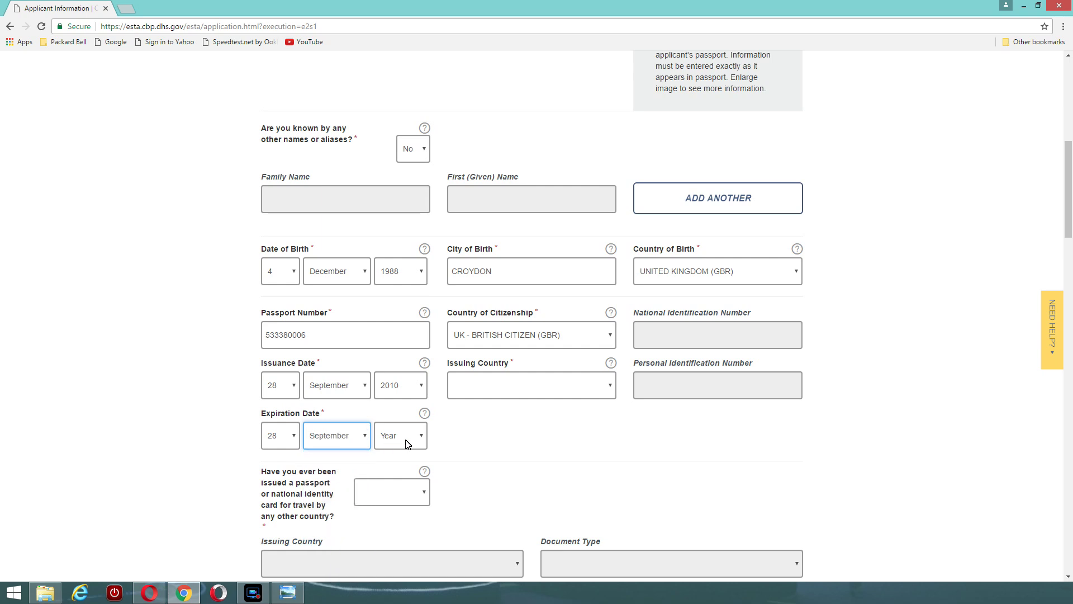
click(422, 436)
click(389, 543)
Set the passport's issuing country to UK - BRITISH CITIZEN (GBR)
click(528, 388)
scroll(525, 313, down, 8)
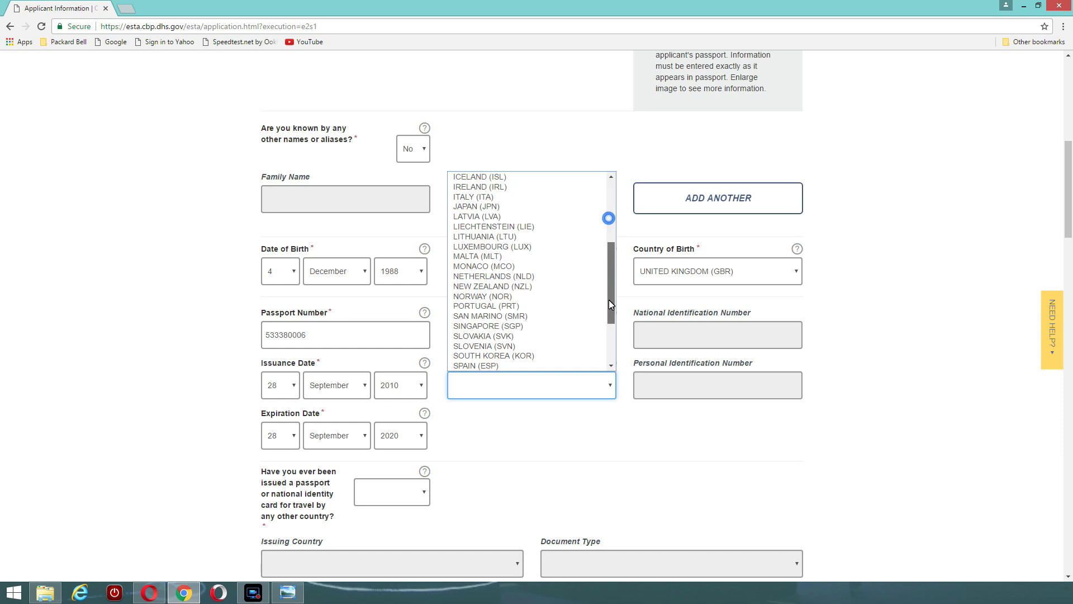
click(505, 316)
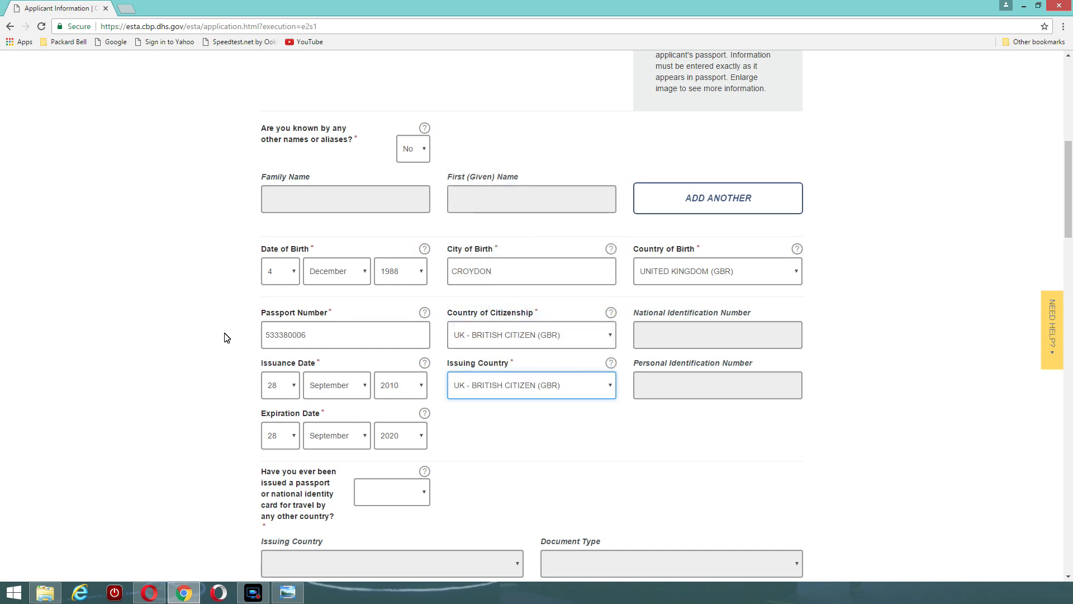
scroll(226, 337, down, 2)
scroll(226, 337, up, 2)
scroll(227, 337, down, 2)
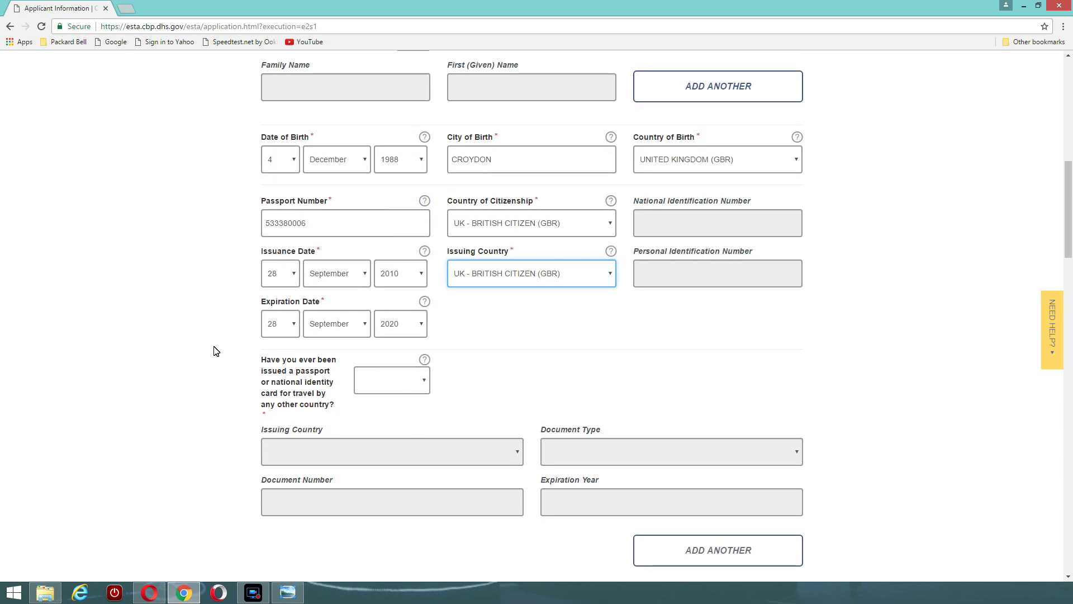
Answer No to the other-country passport and current other citizenship questions
click(423, 380)
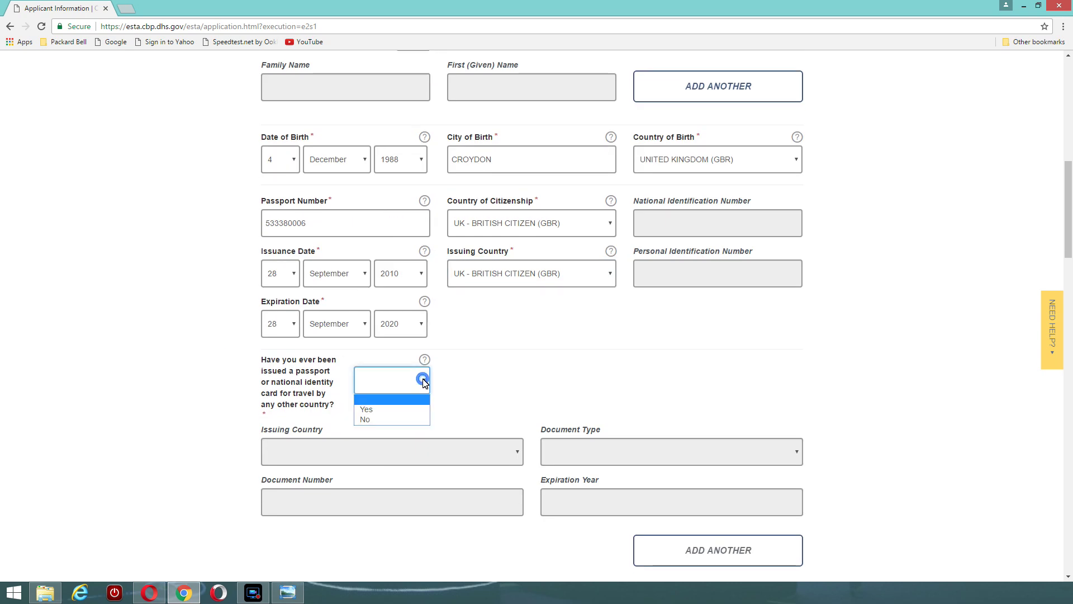
click(370, 419)
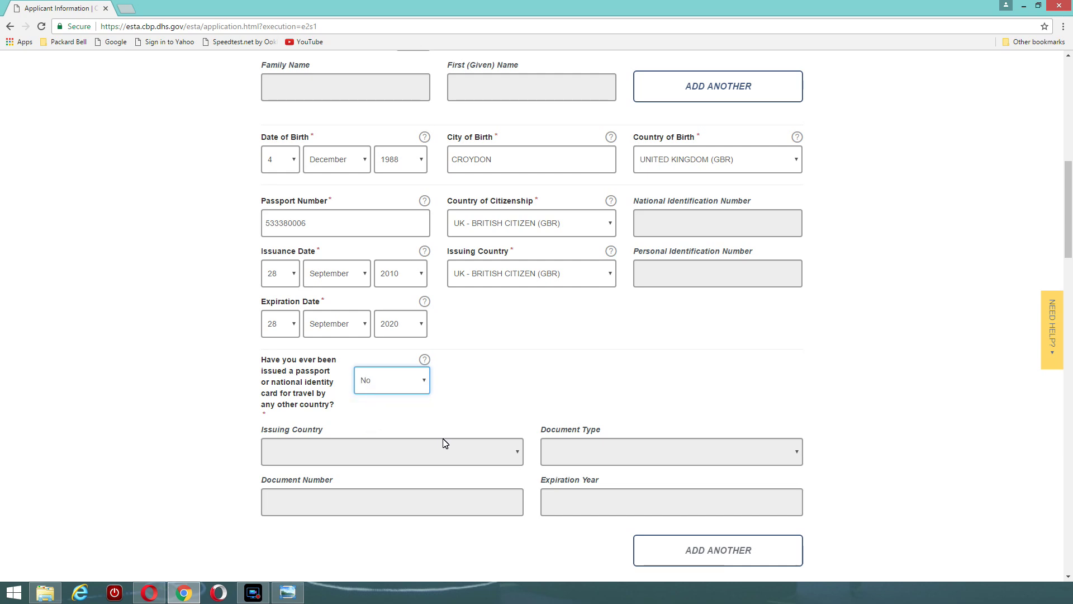
scroll(194, 433, down, 2)
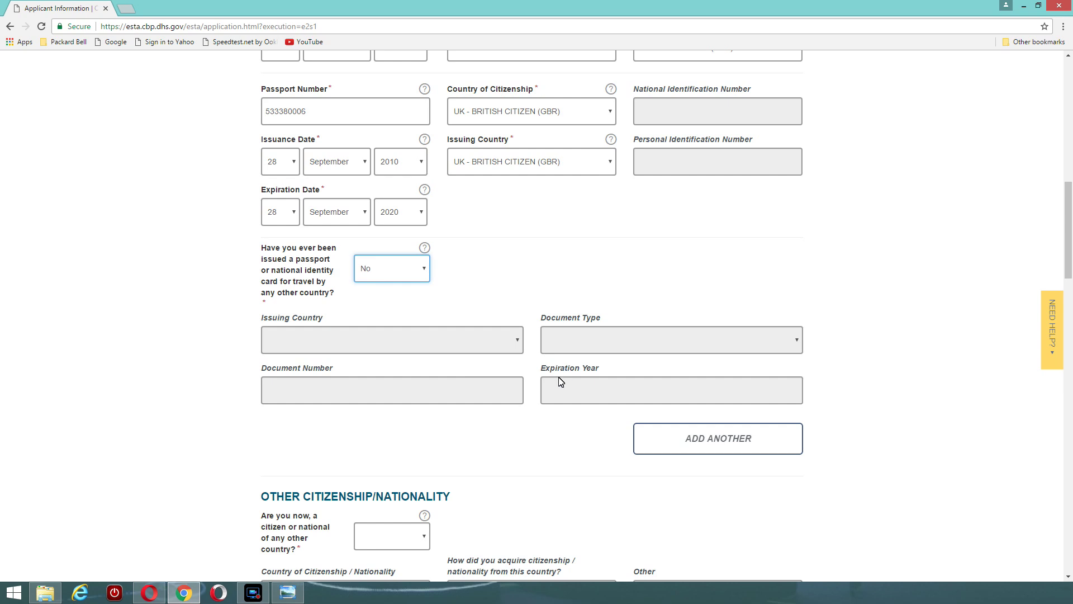
scroll(513, 421, down, 2)
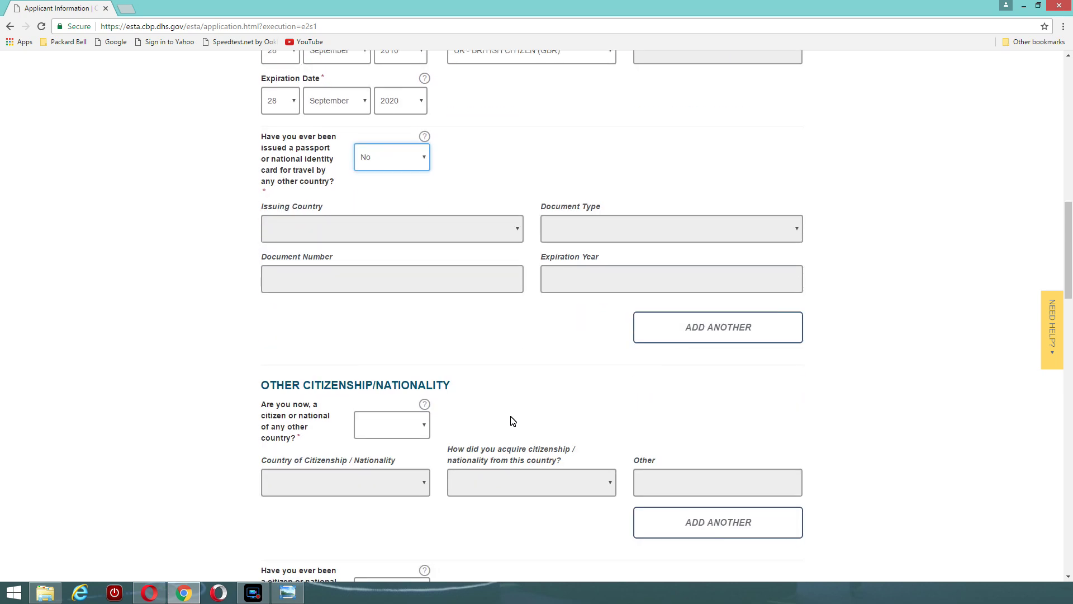
scroll(513, 421, down, 1)
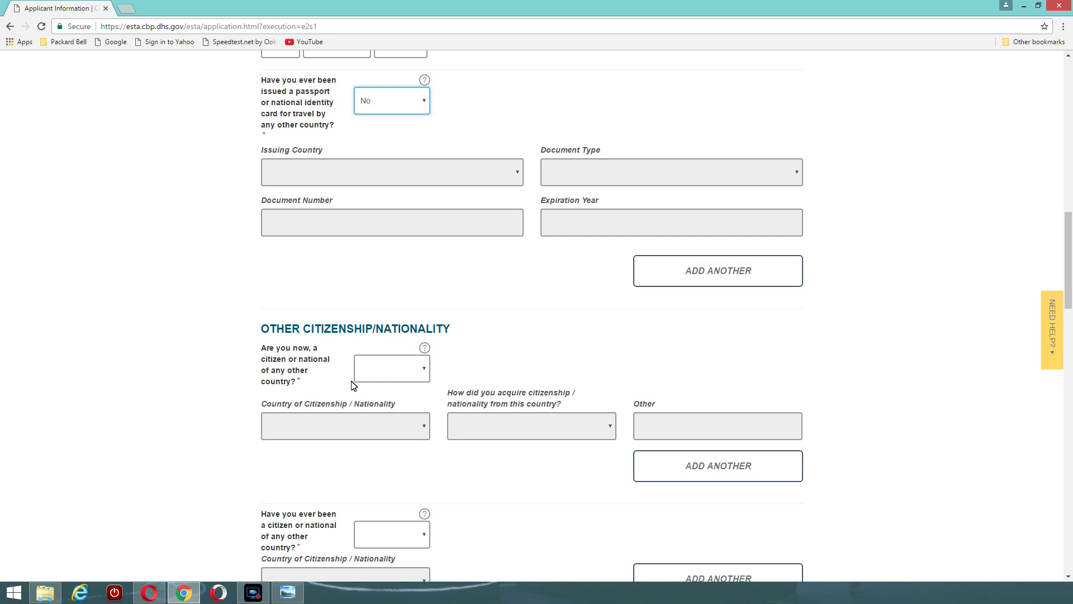
click(424, 370)
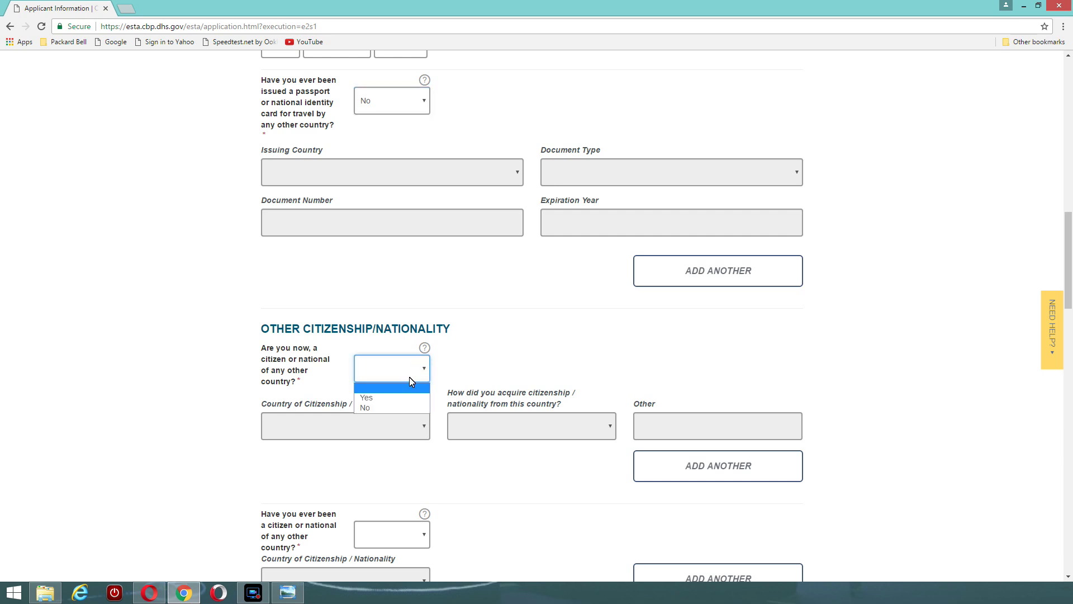
click(378, 409)
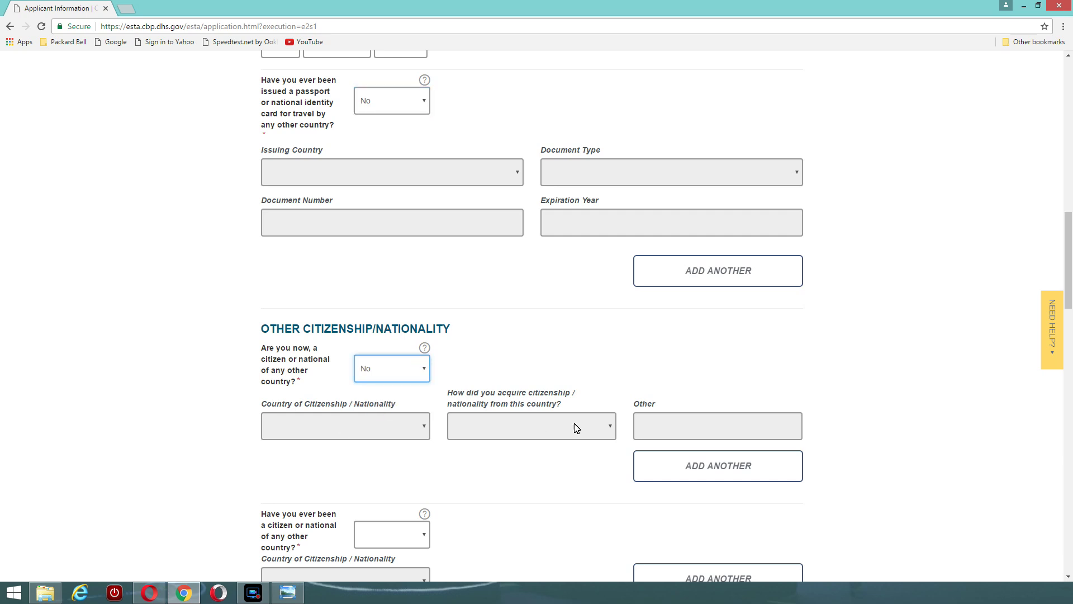
scroll(133, 360, down, 2)
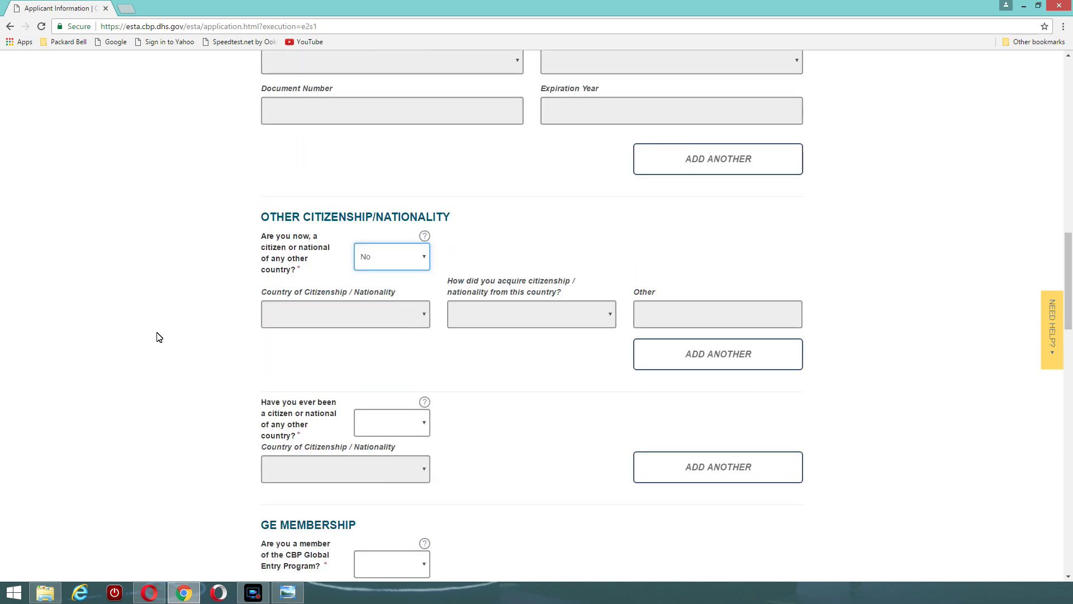
scroll(175, 331, down, 2)
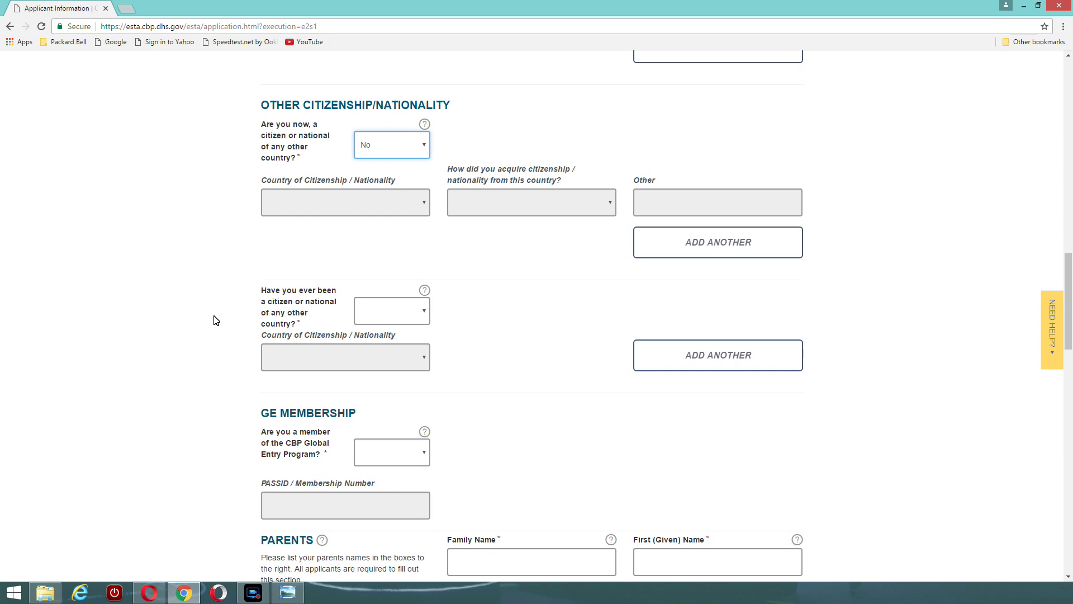
Answer No to the former other citizenship and Global Entry membership questions
click(423, 311)
click(389, 356)
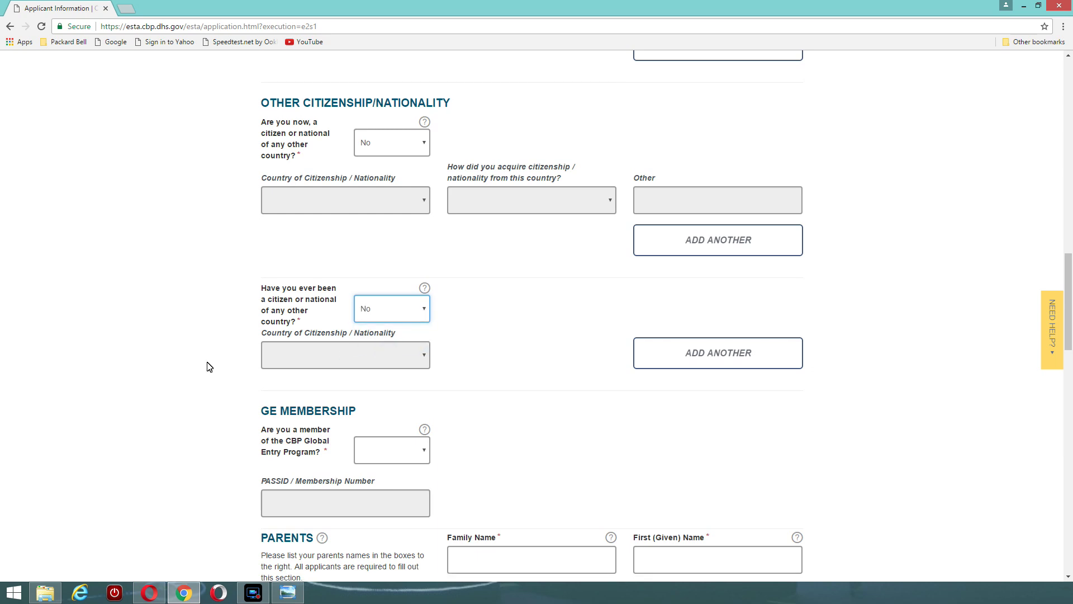
scroll(209, 366, down, 3)
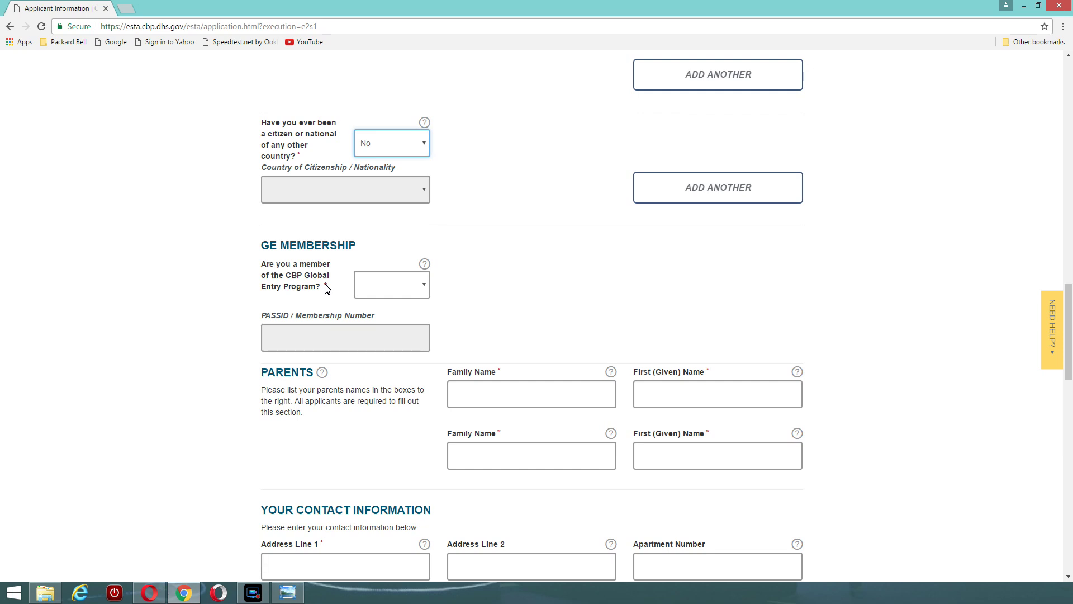
click(424, 289)
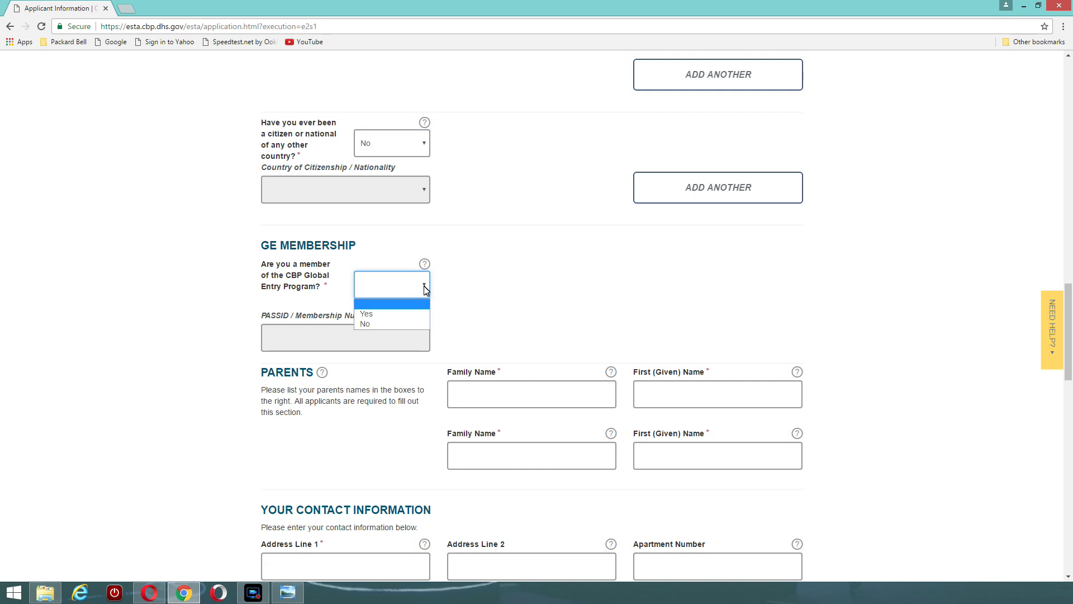
click(372, 326)
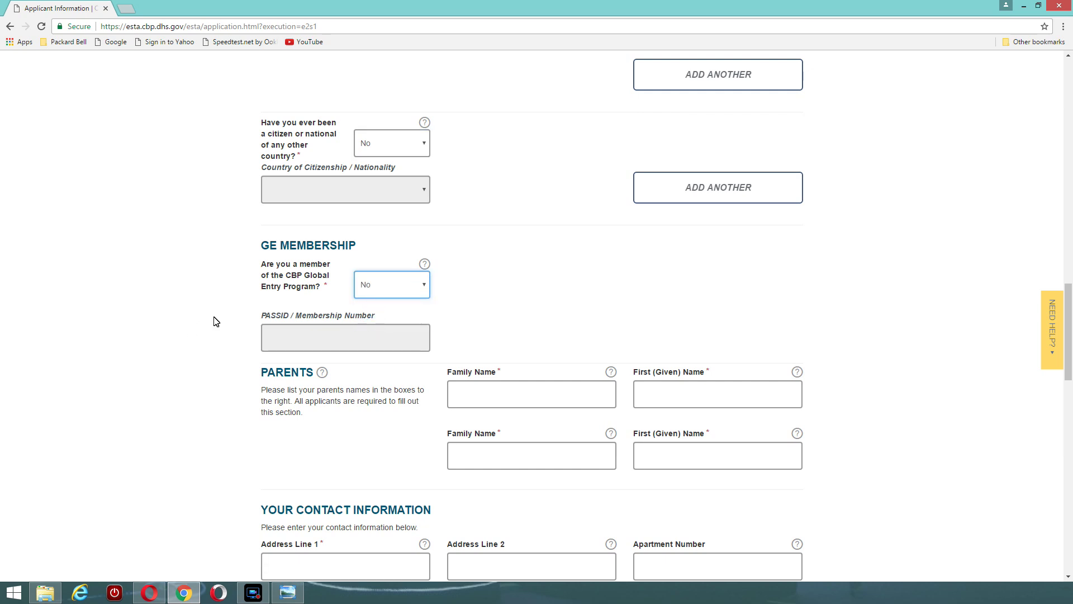
scroll(216, 322, down, 2)
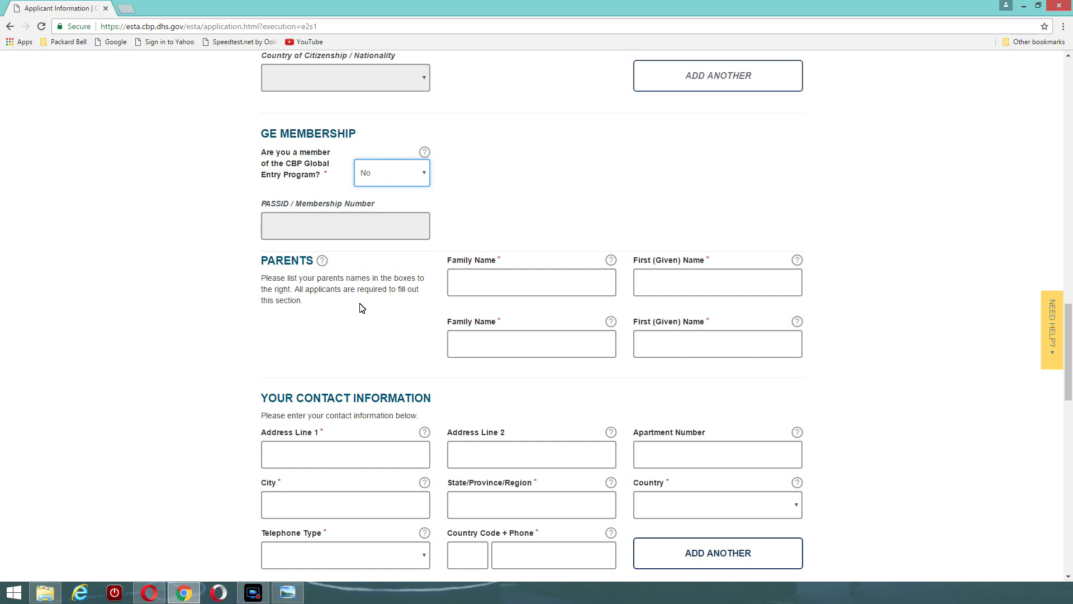
scroll(361, 307, down, 2)
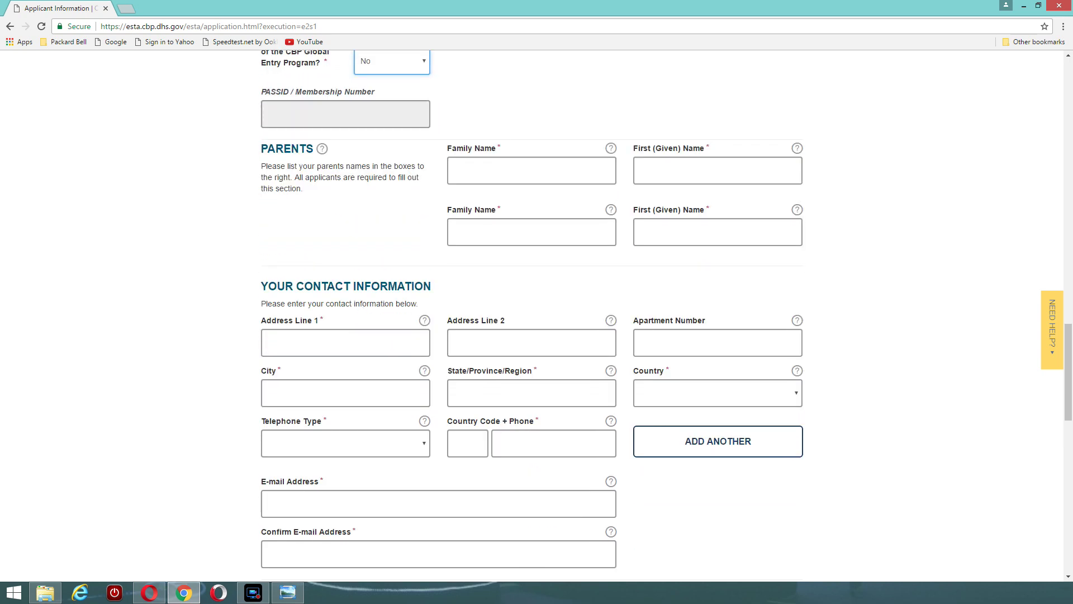
Enter both parents' family and given names in the Parents section
scroll(531, 313, down, 1)
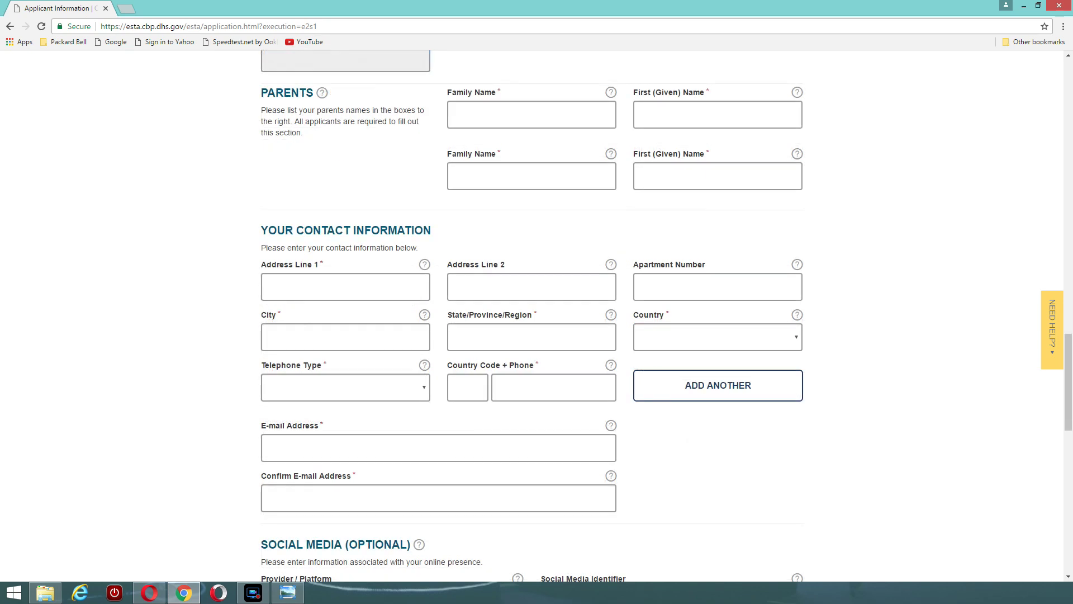
click(454, 116)
text(SP)
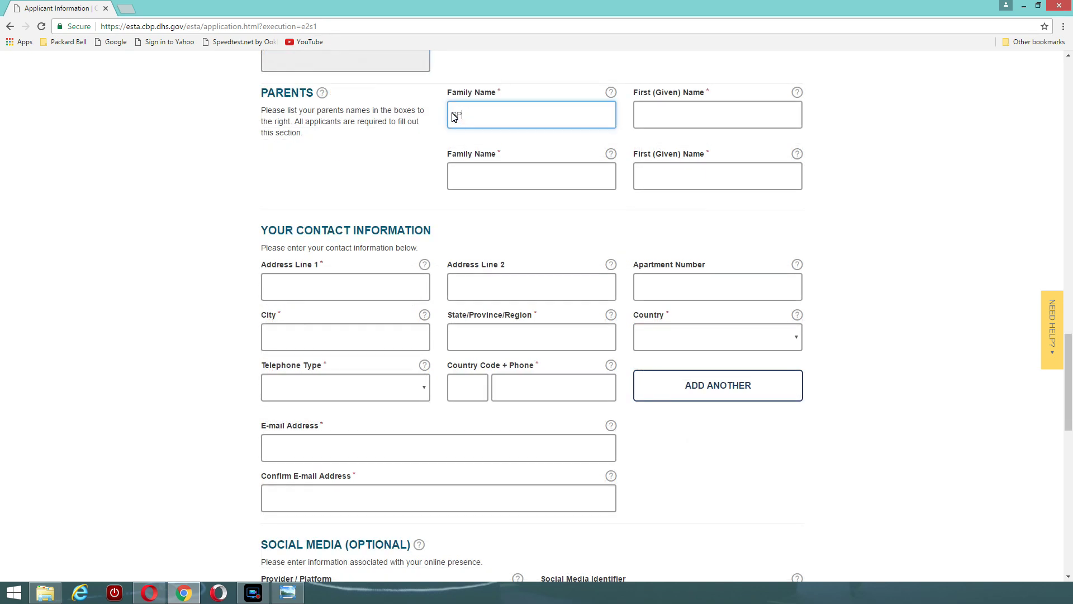
text(ECIMEN)
click(664, 112)
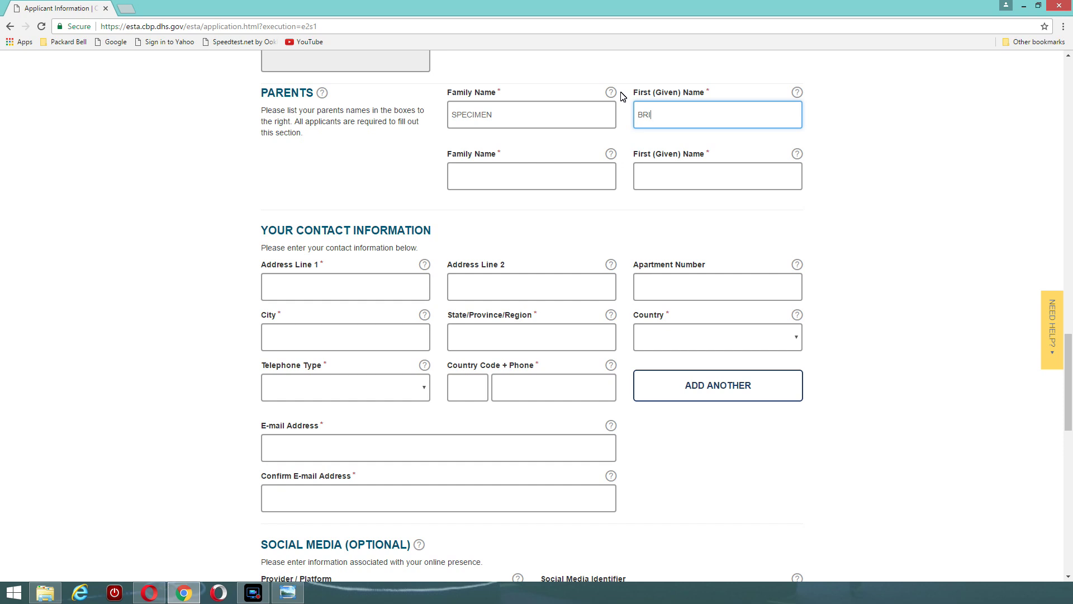
click(463, 175)
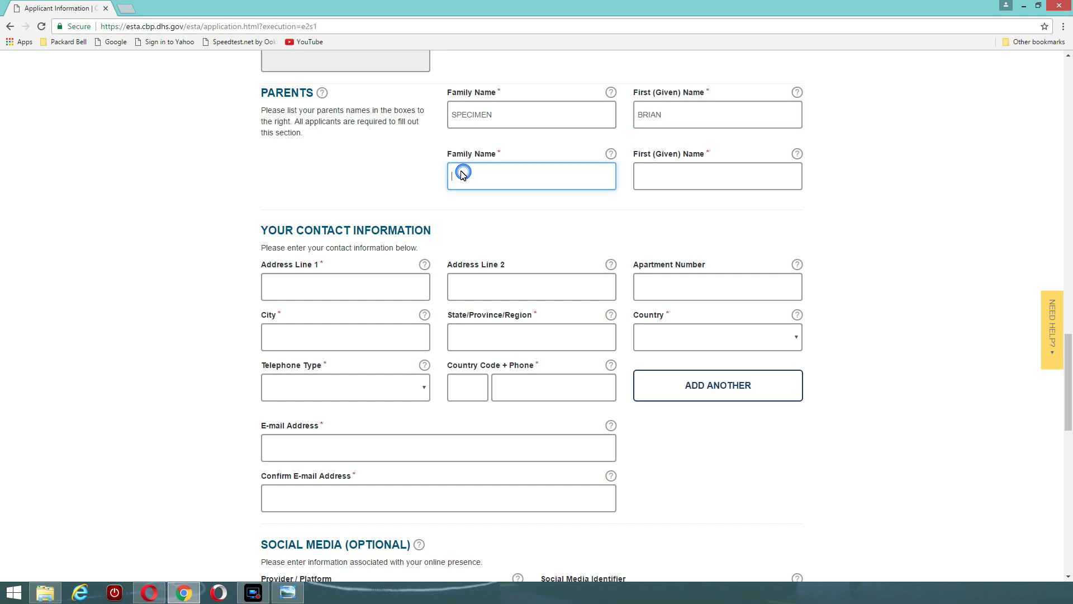
text(SPECIMEN)
click(651, 177)
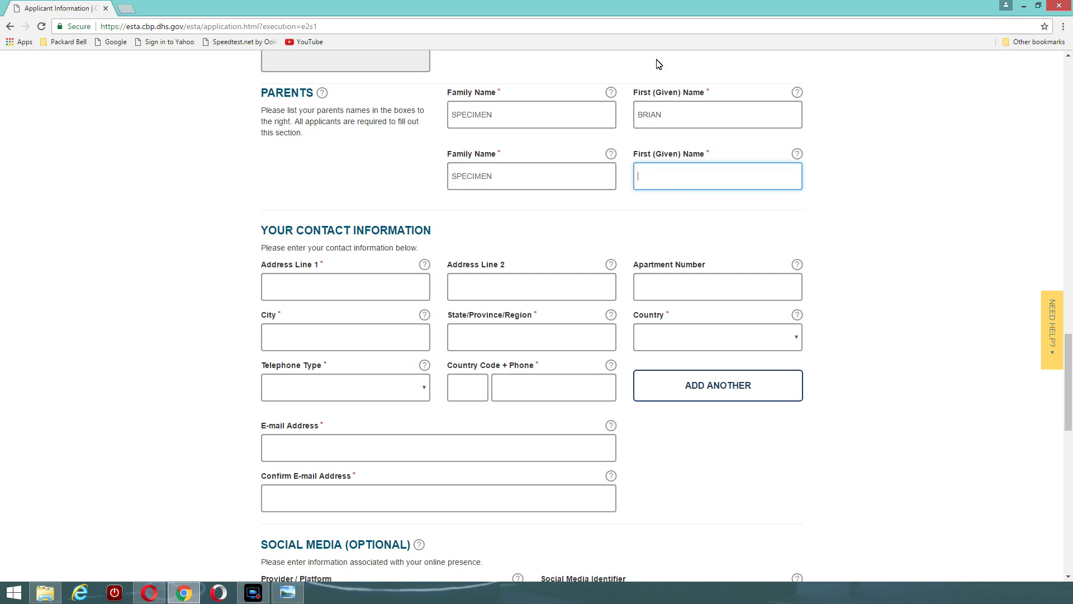
text(RITA)
Enter the two home address lines, correcting a typo in the house name
scroll(221, 243, down, 1)
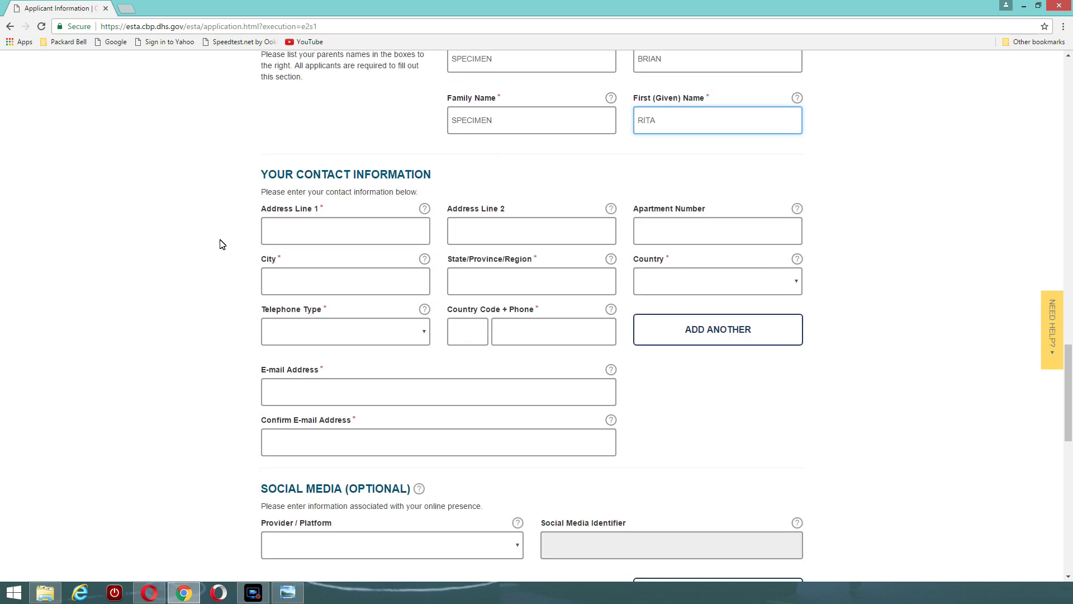
scroll(221, 243, down, 1)
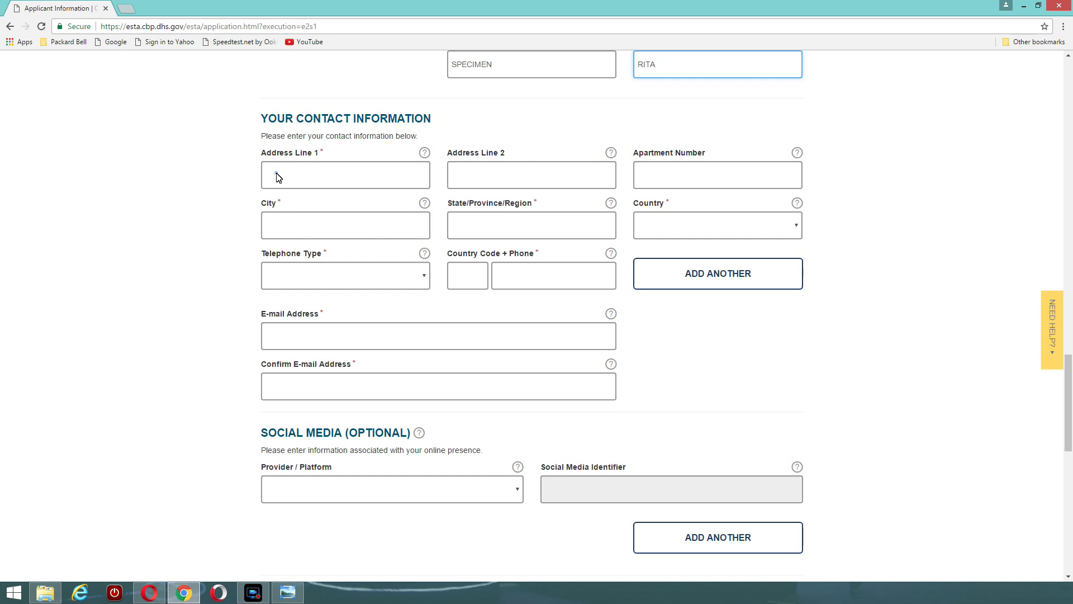
click(277, 177)
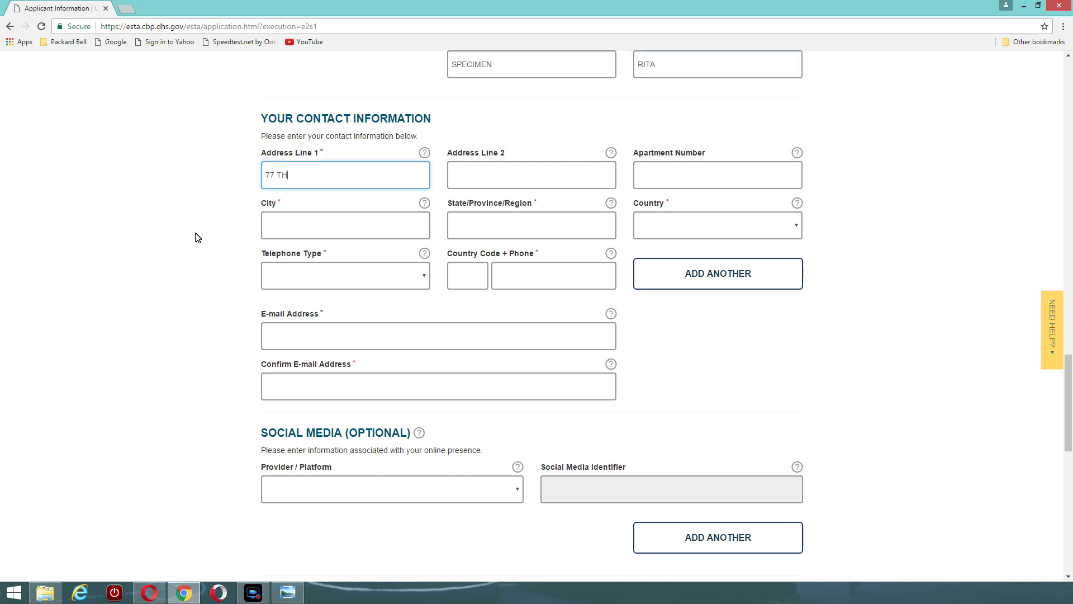
text(77 THIS STREET)
drag(339, 177, 193, 211)
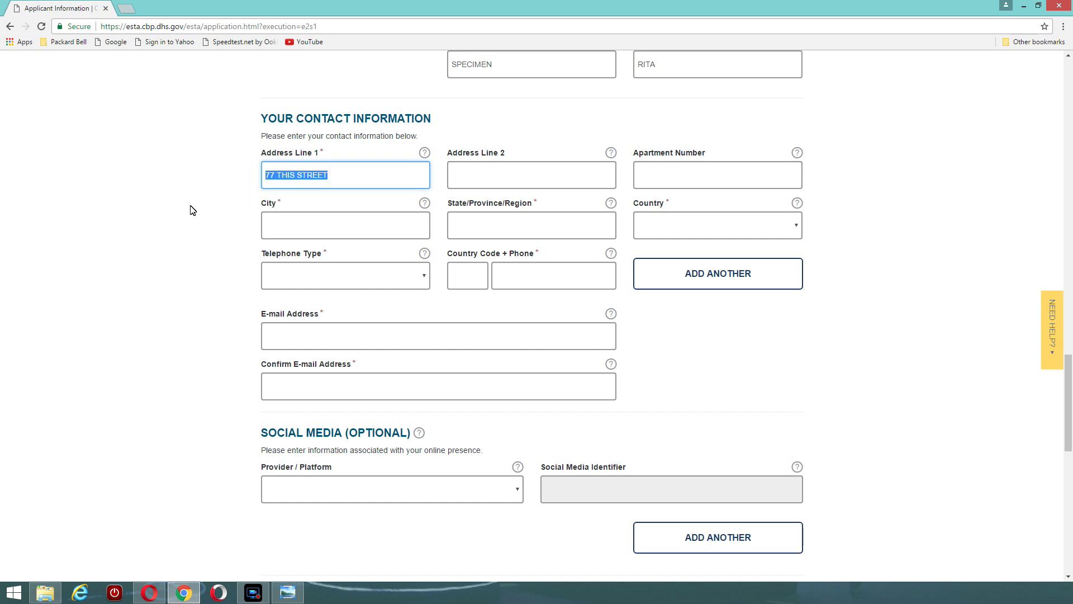
text(WEST)
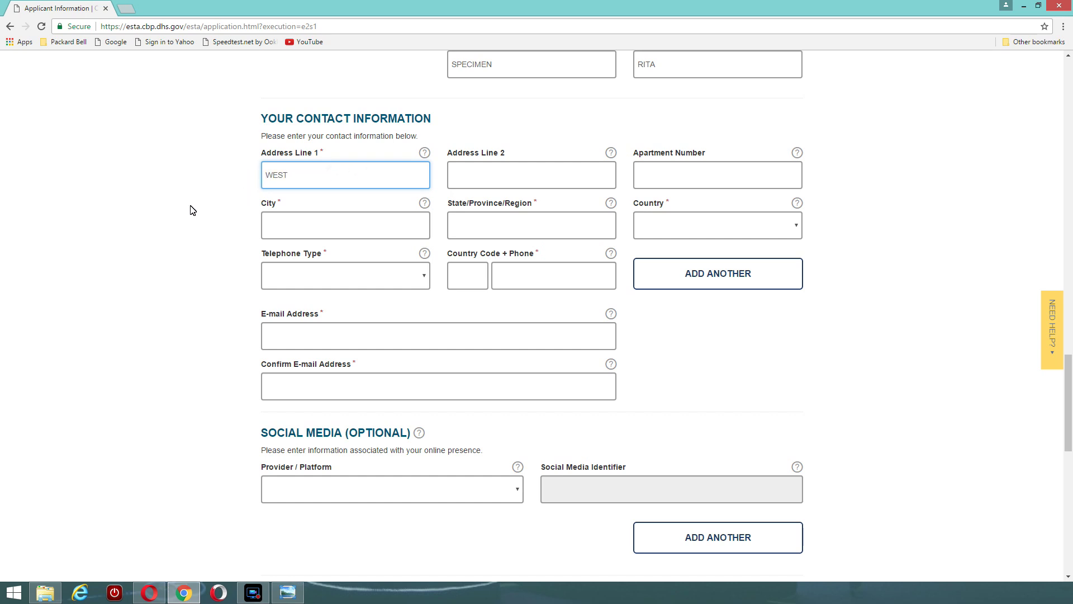
text(BRAU HOUSE)
click(310, 176)
key(BackSpace)
text(Y)
click(468, 174)
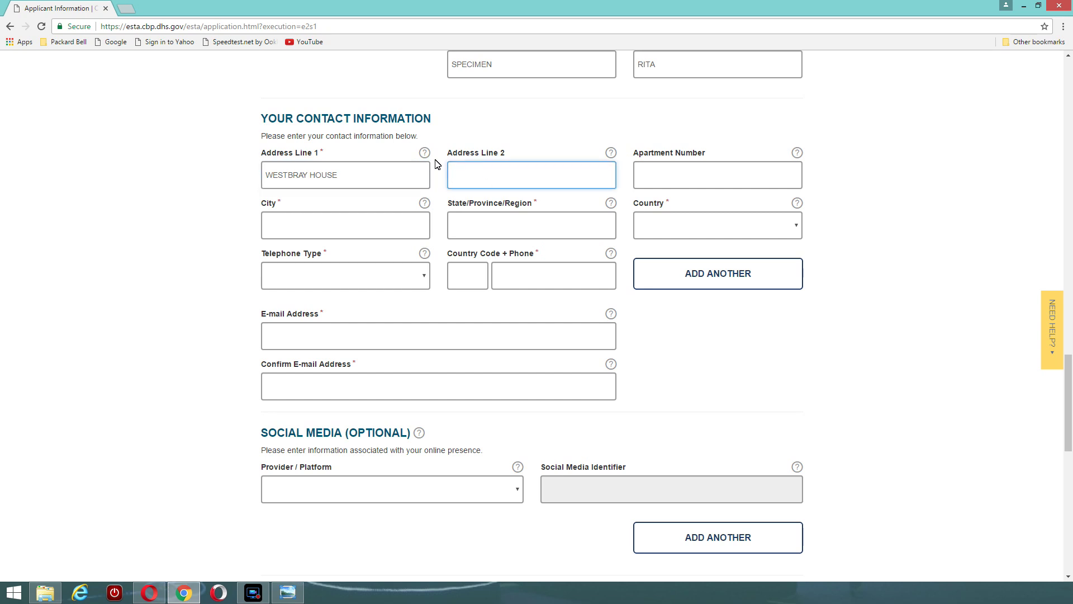
text(77 THIS STREET)
Fill in the apartment number, city and county, and set Country to United Kingdom
click(661, 173)
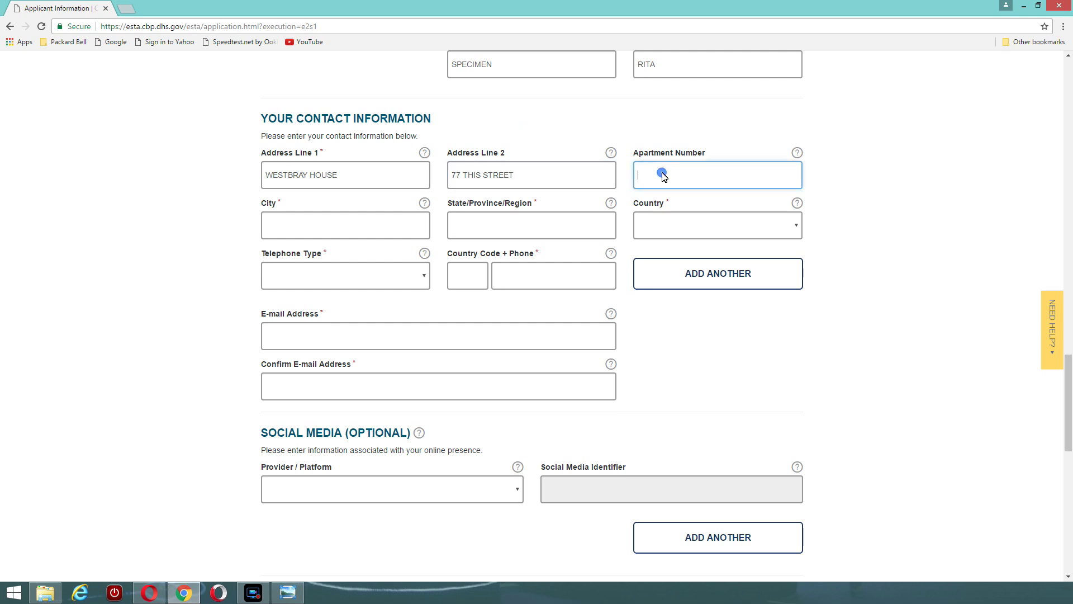
text(8)
click(285, 226)
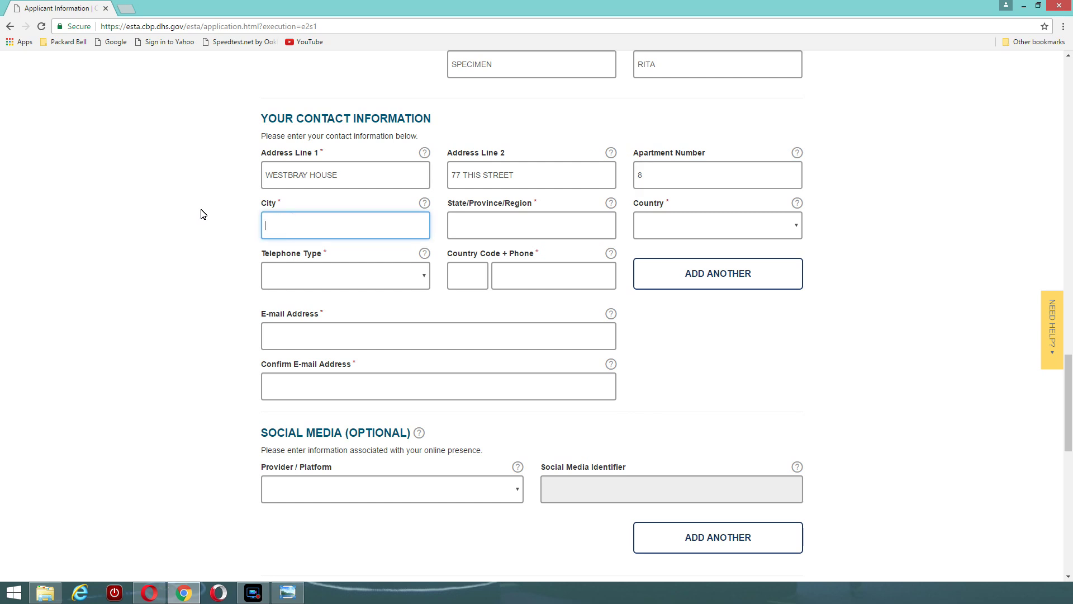
text(CROYDON)
click(472, 230)
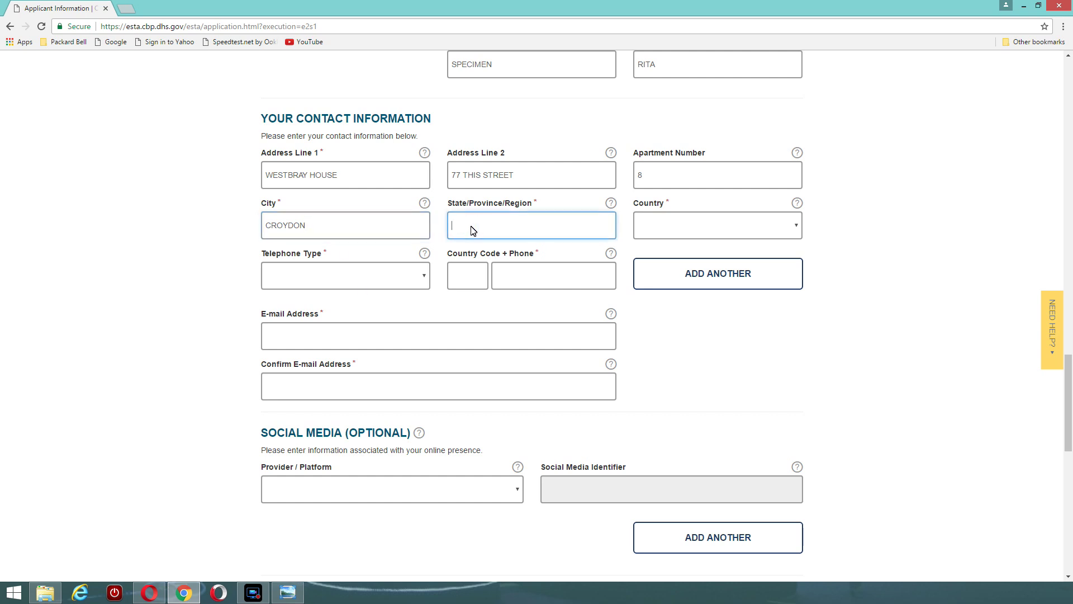
text(SURREY)
click(796, 226)
scroll(703, 359, down, 20)
scroll(703, 359, down, 20)
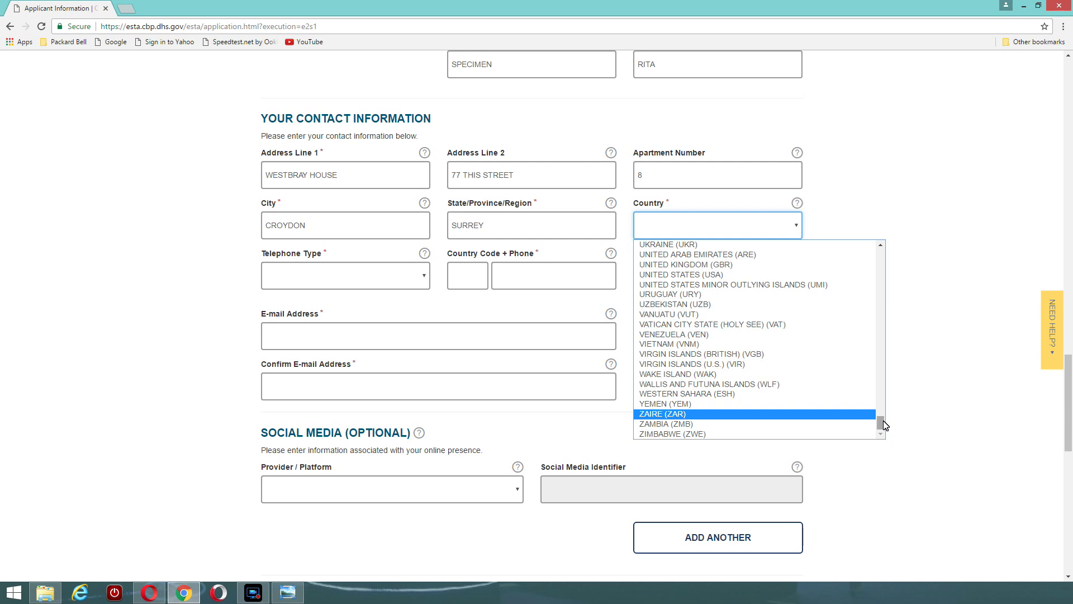
click(701, 265)
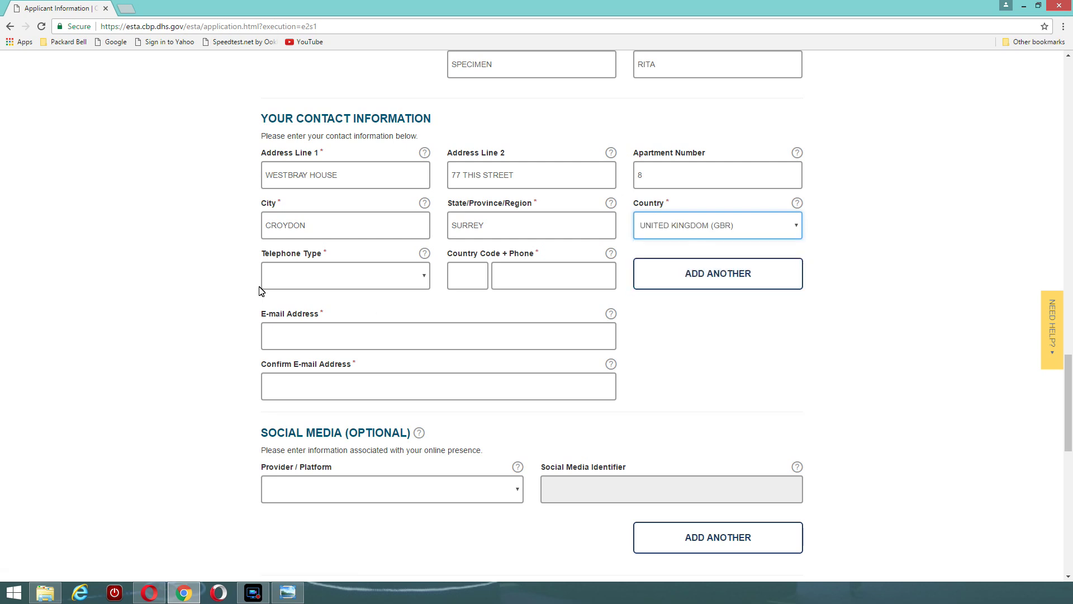
Add a Home telephone with country code 44 and the applicant's phone number
click(426, 278)
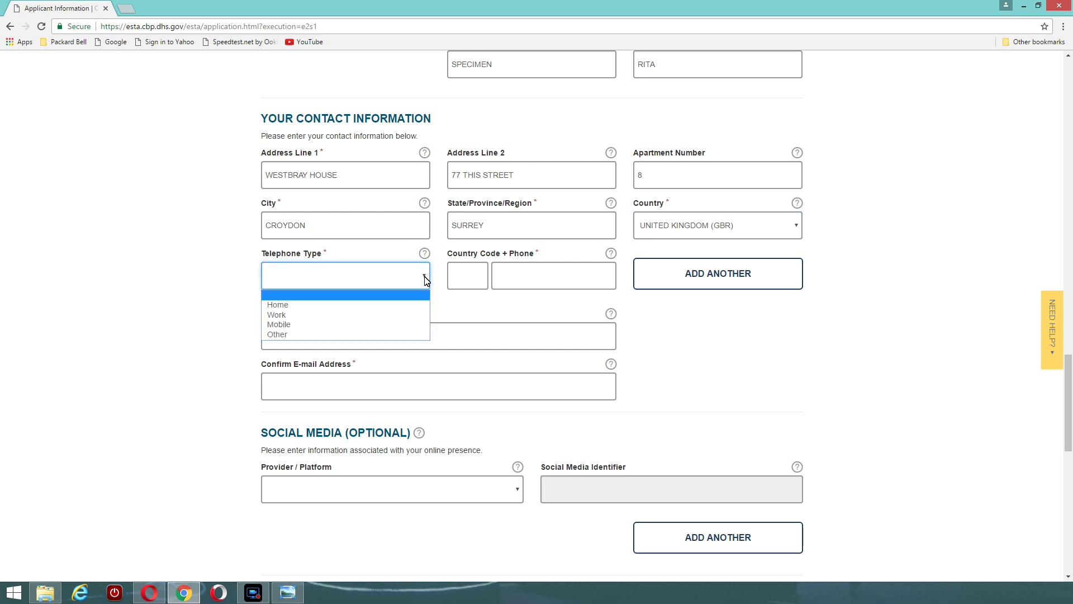
click(342, 306)
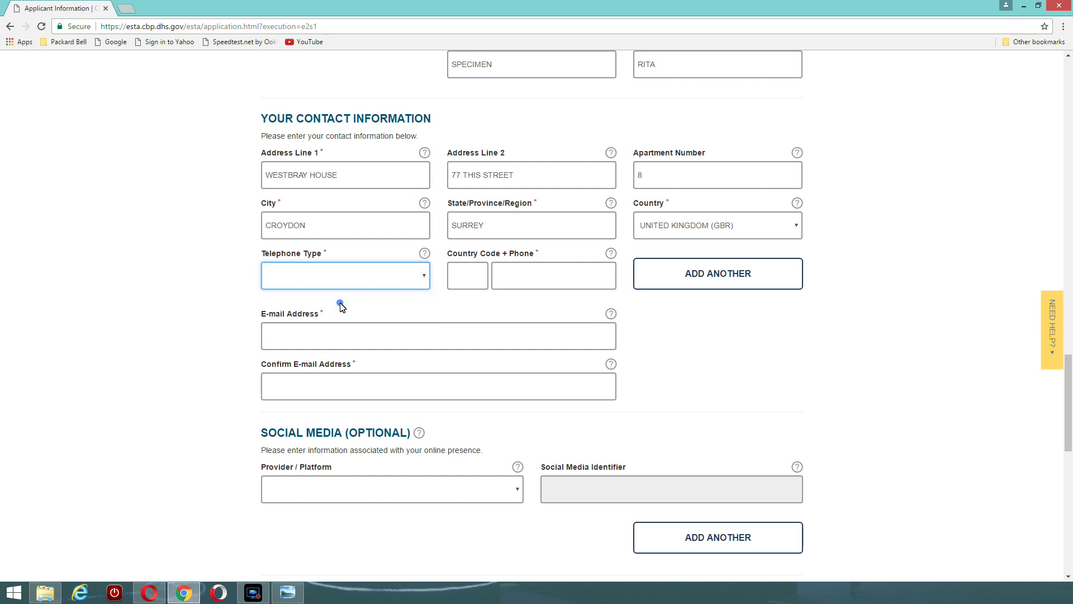
click(460, 279)
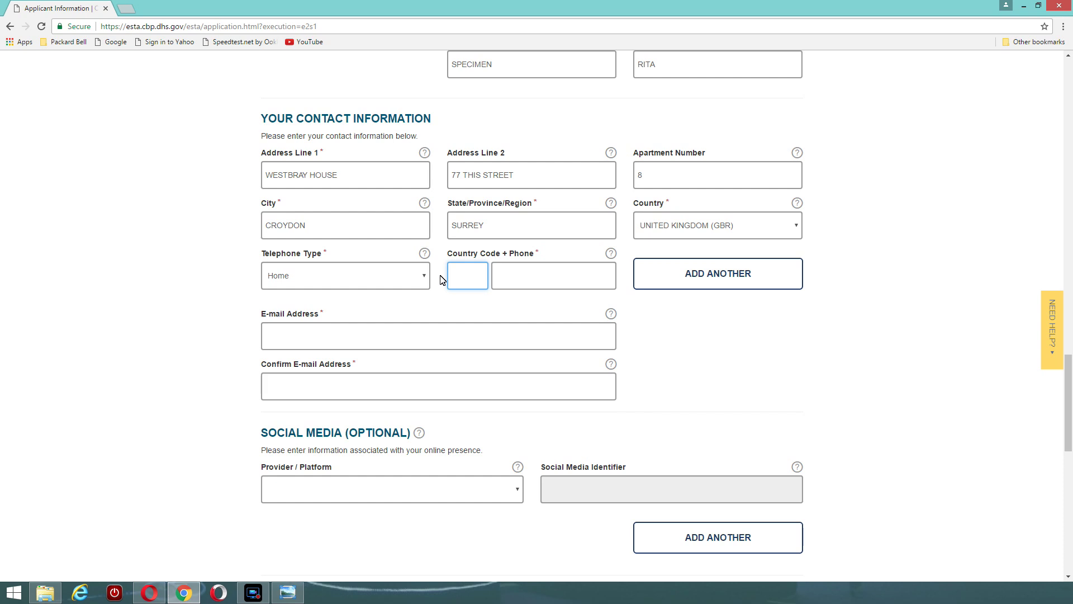
text(44)
click(509, 281)
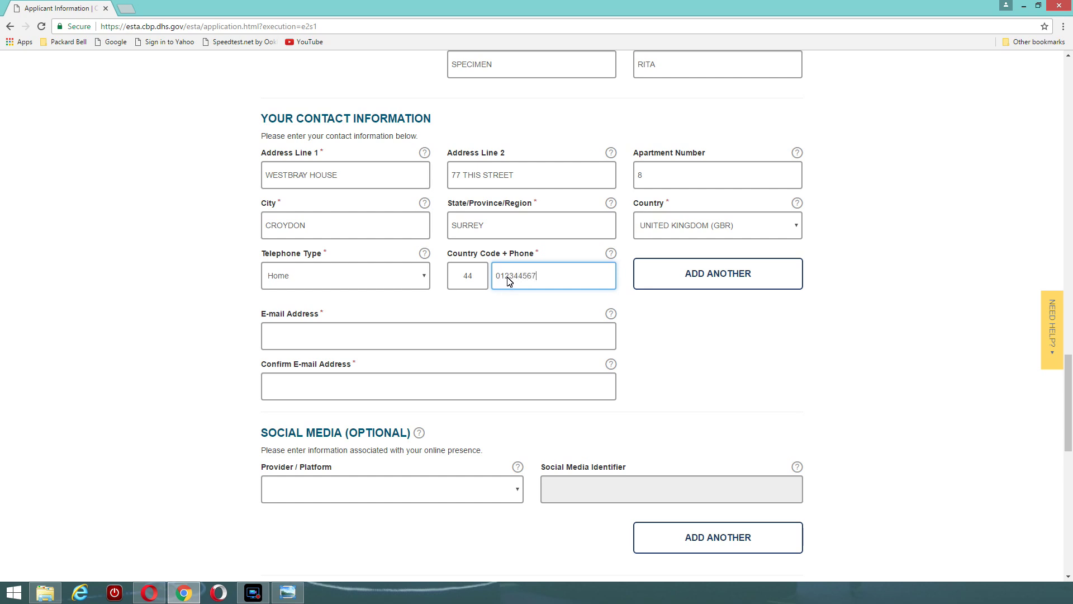
Enter the applicant's e-mail address and type it again to confirm
click(278, 338)
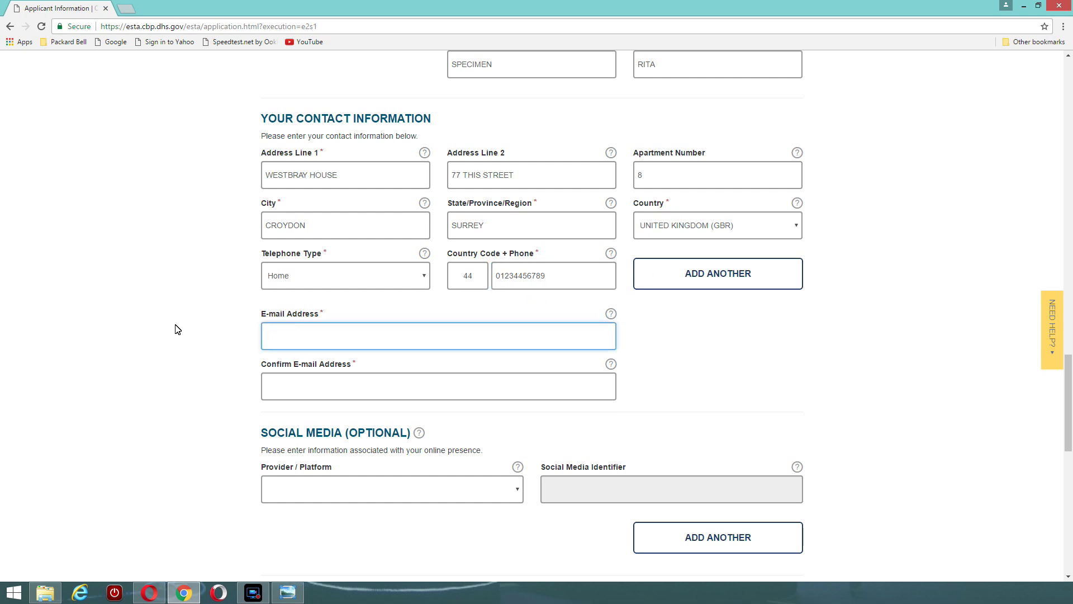
text(RICHARD PAU)
key(BackSpace)
key(BackSpace)
key(BackSpace)
key(BackSpace)
key(BackSpace)
key(BackSpace)
key(BackSpace)
key(BackSpace)
key(BackSpace)
key(BackSpace)
key(BackSpace)
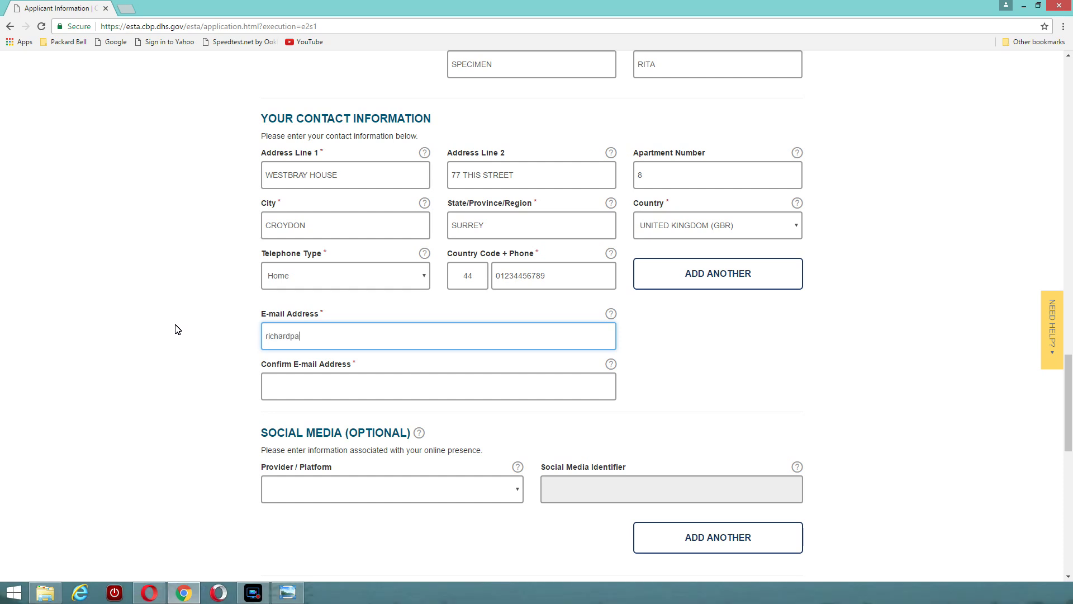
click(273, 389)
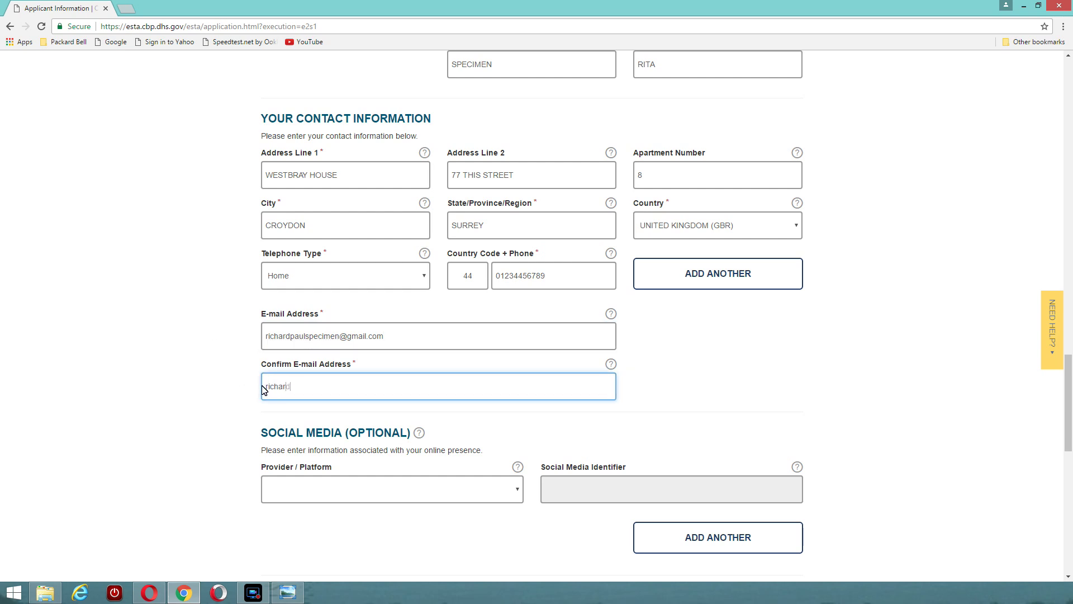
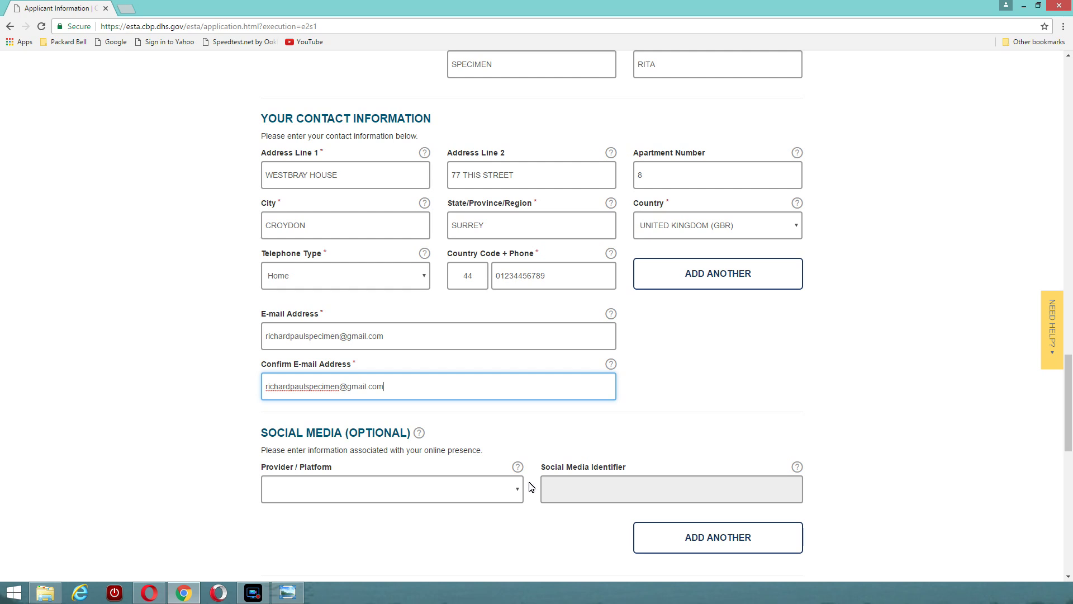
key(Tab)
scroll(531, 391, down, 3)
Leave the social media platform unselected and submit the applicant details with NEXT
click(518, 323)
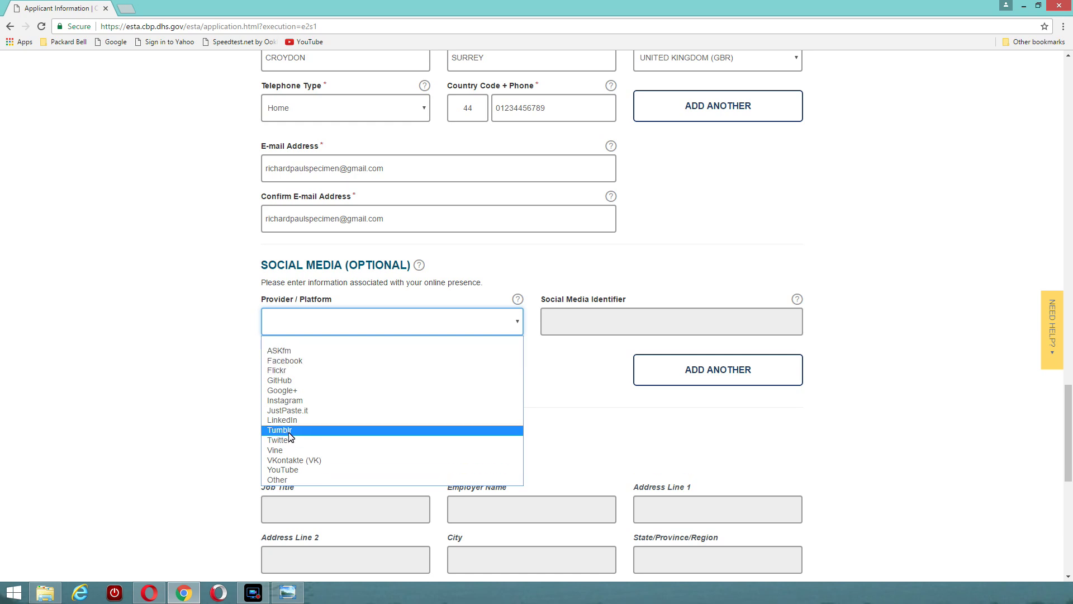
click(181, 378)
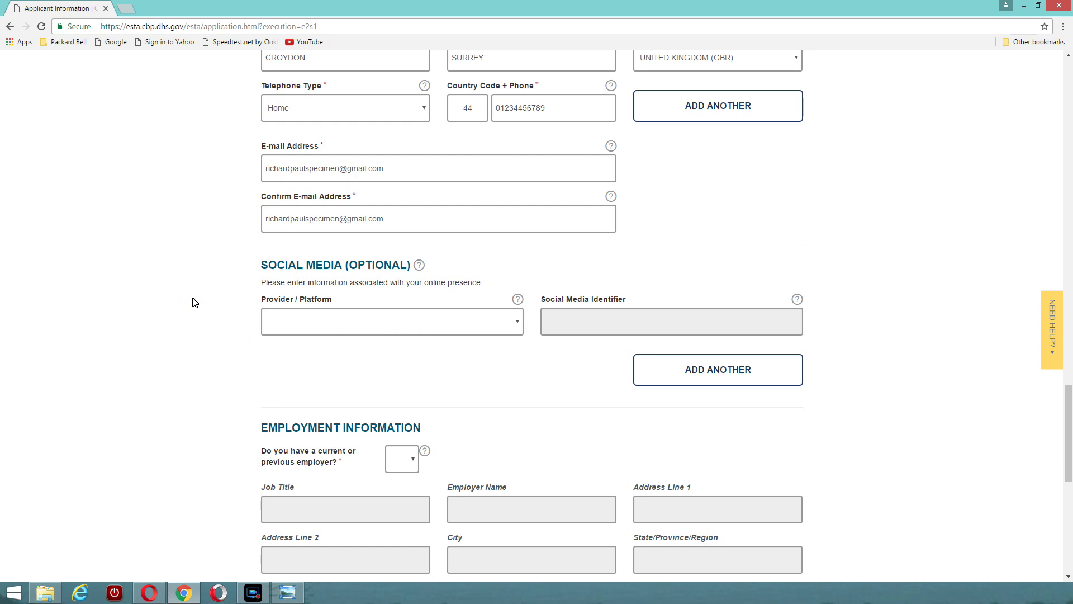
scroll(194, 302, down, 2)
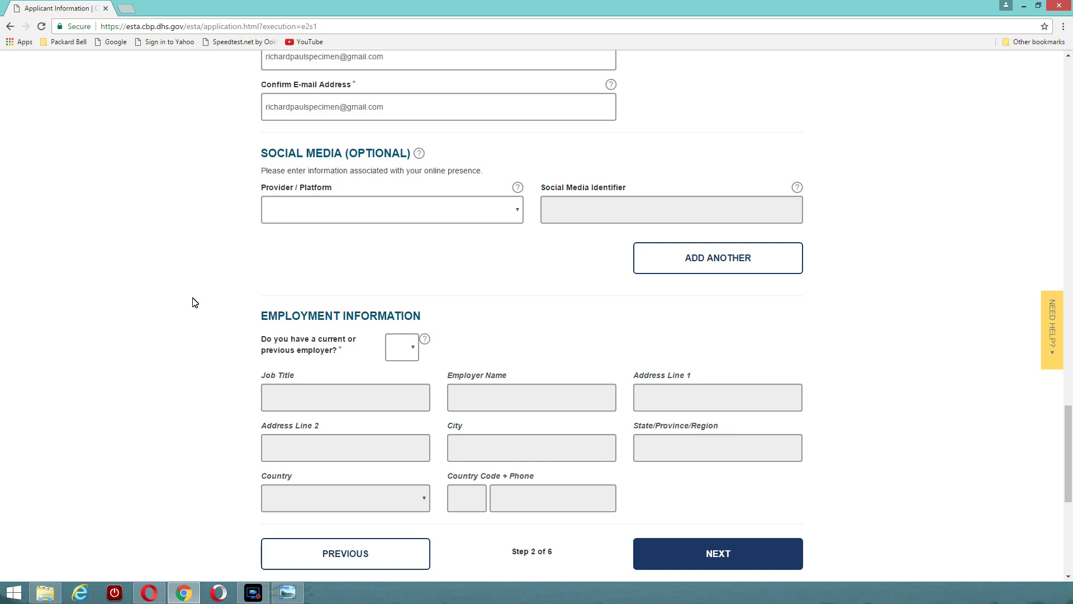
scroll(194, 303, down, 1)
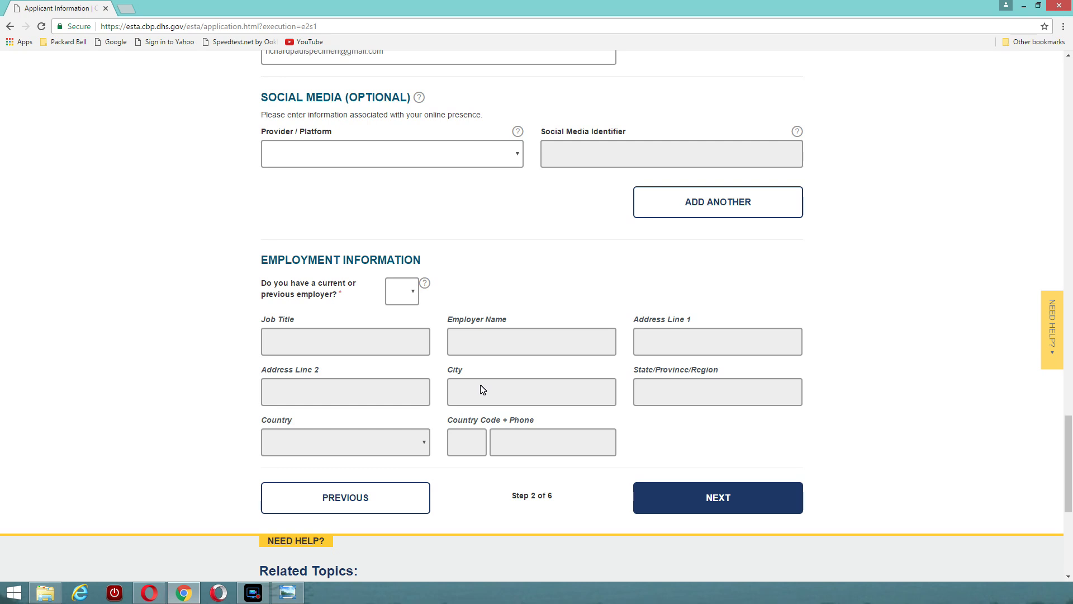
click(728, 496)
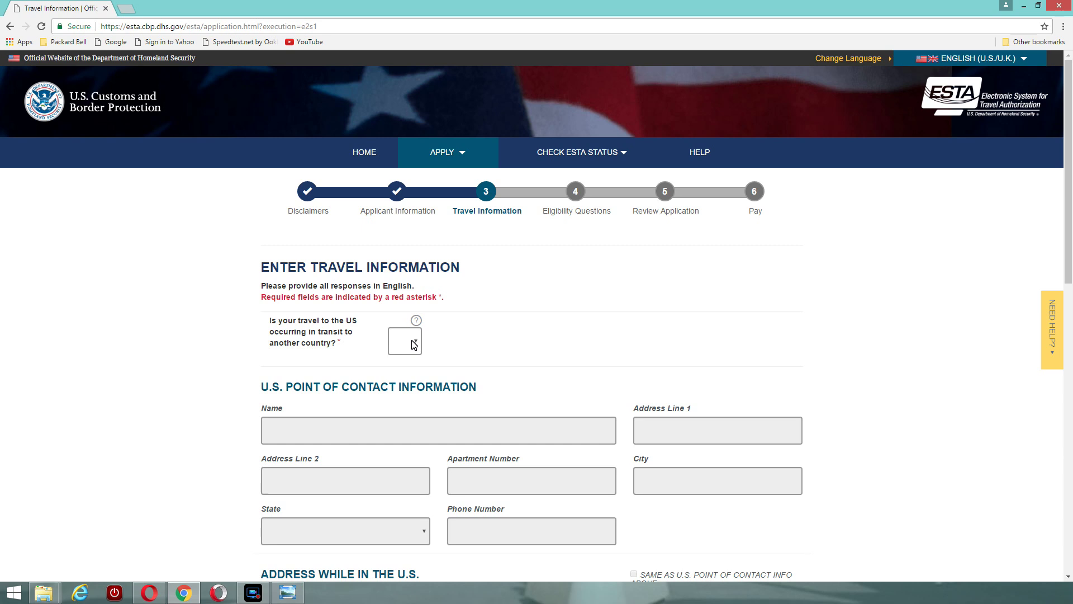
Answer No to the transit question and bring up the Four Points by Sheraton hotel search results
click(416, 341)
click(400, 380)
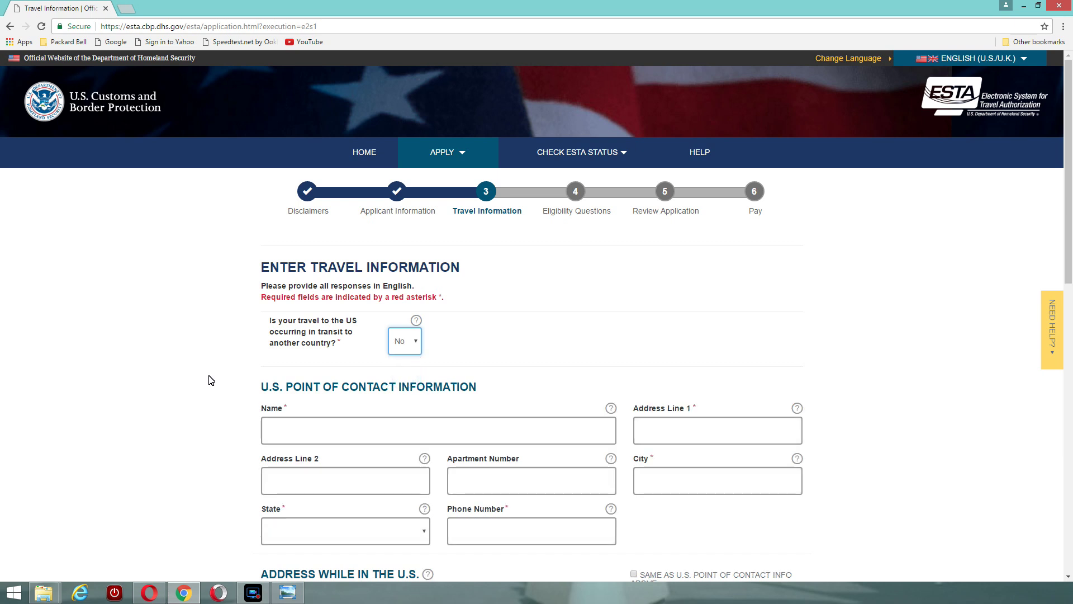
scroll(188, 377, down, 2)
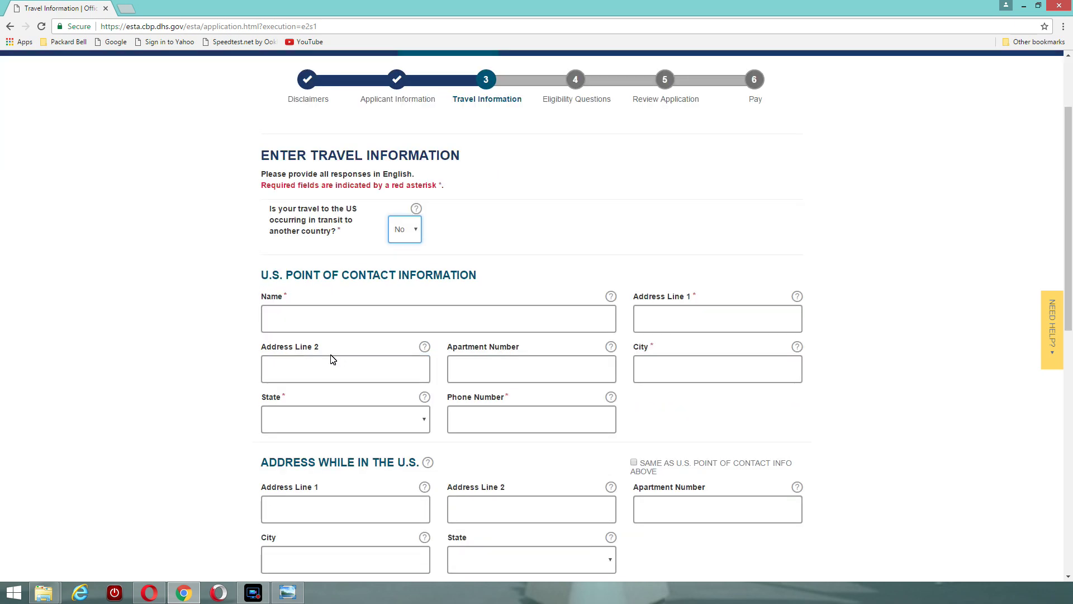
click(289, 318)
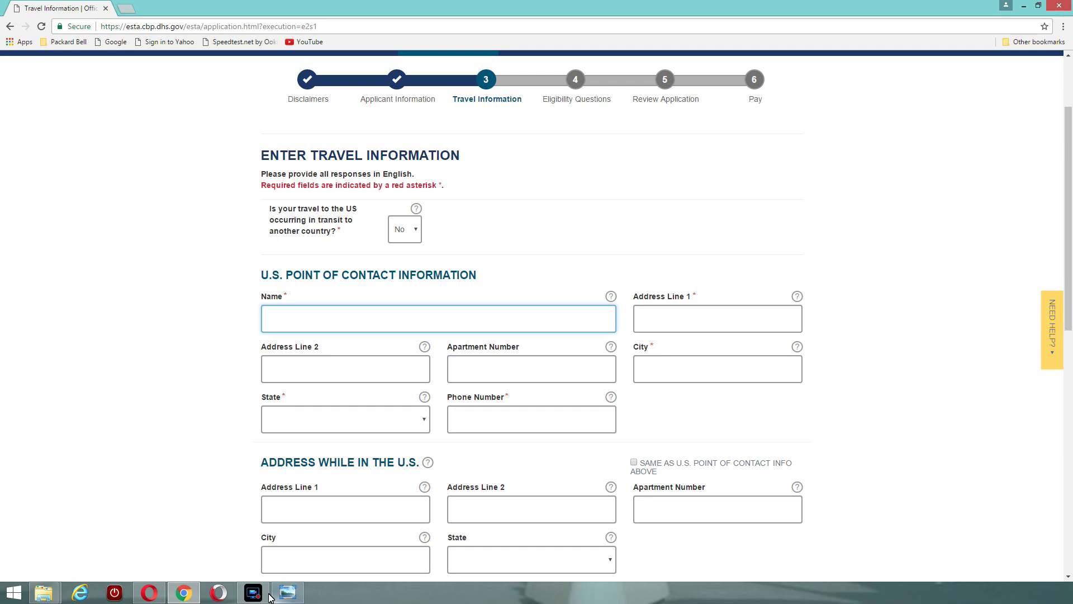
click(149, 593)
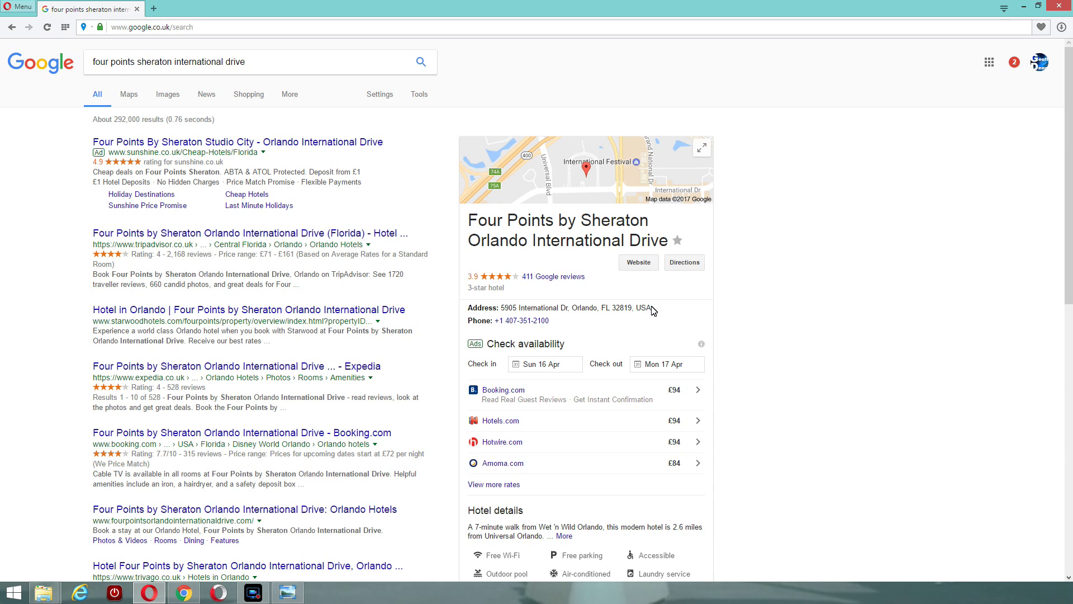
Copy the hotel address '5905 International Dr, Orlando, FL 32819' from the Google result
drag(652, 308, 500, 311)
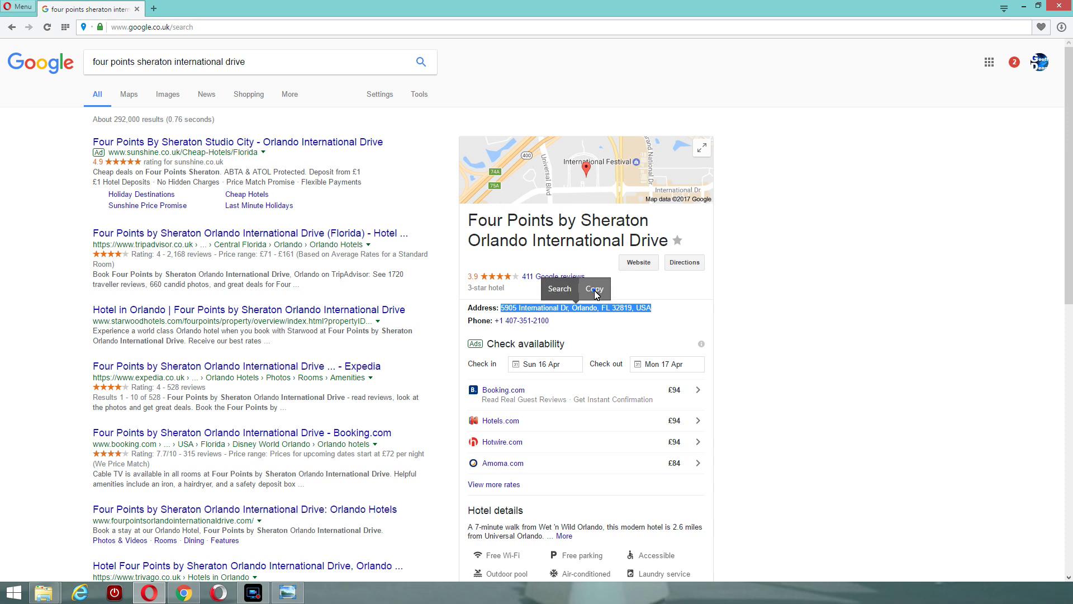
click(595, 290)
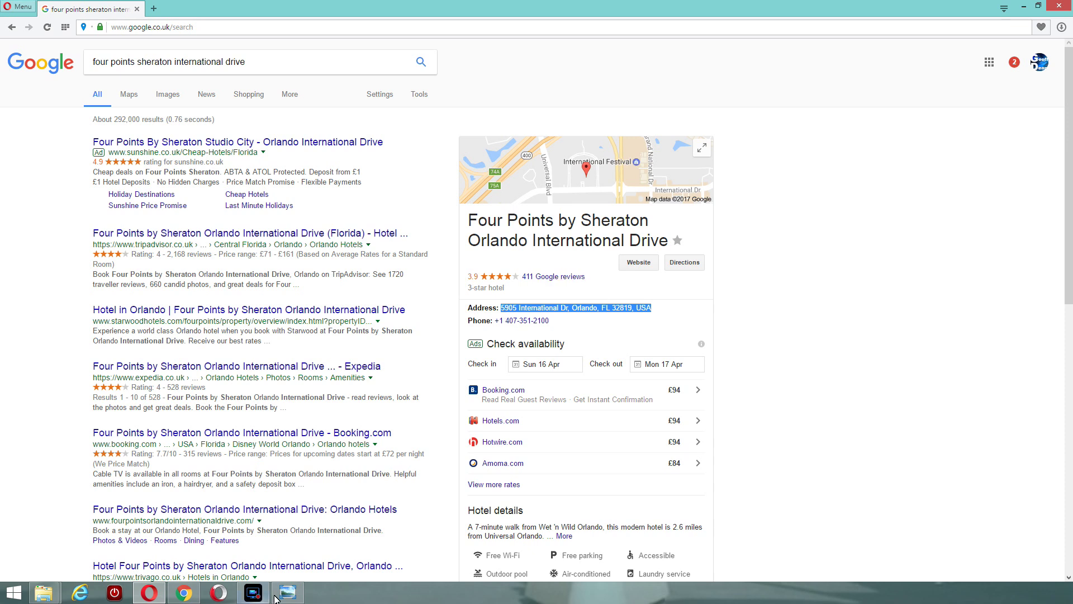
Switch back to the ESTA application form in Chrome
click(183, 592)
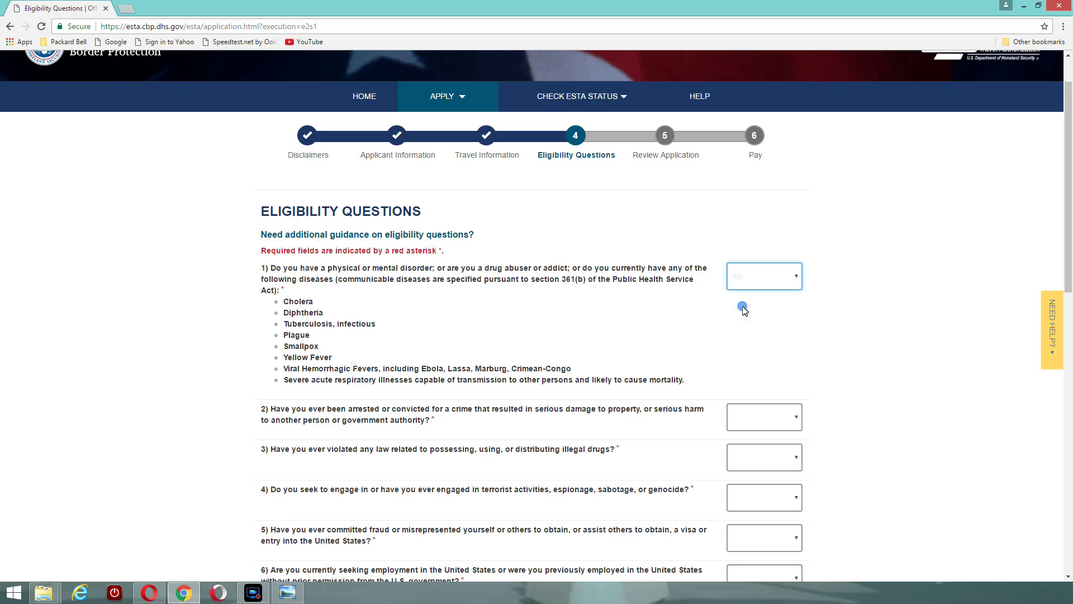
Answer No to eligibility questions 1 through 4
click(740, 304)
click(792, 419)
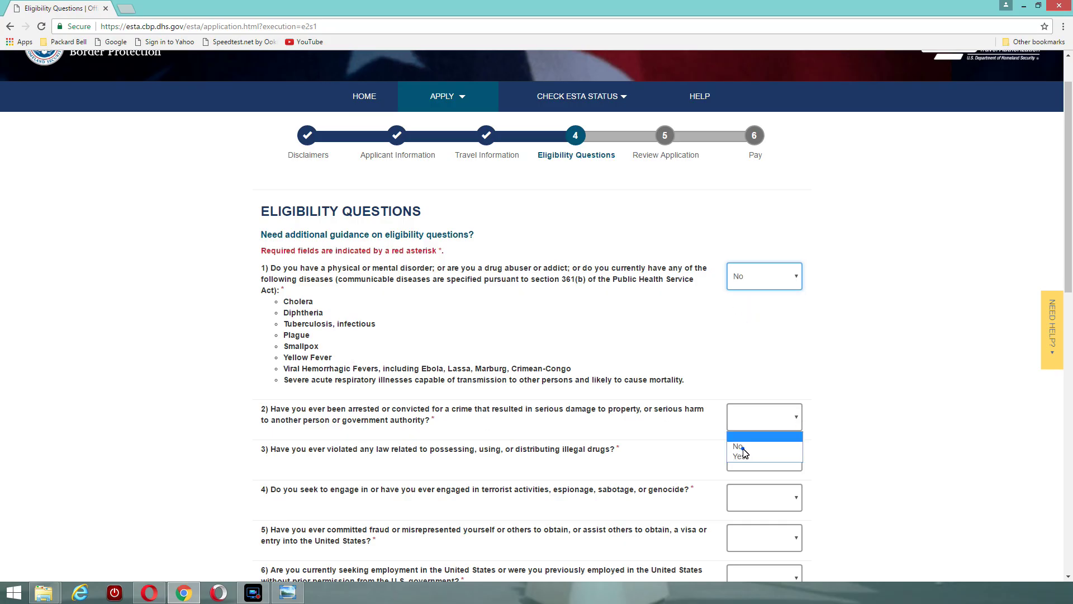
click(741, 447)
scroll(768, 347, down, 2)
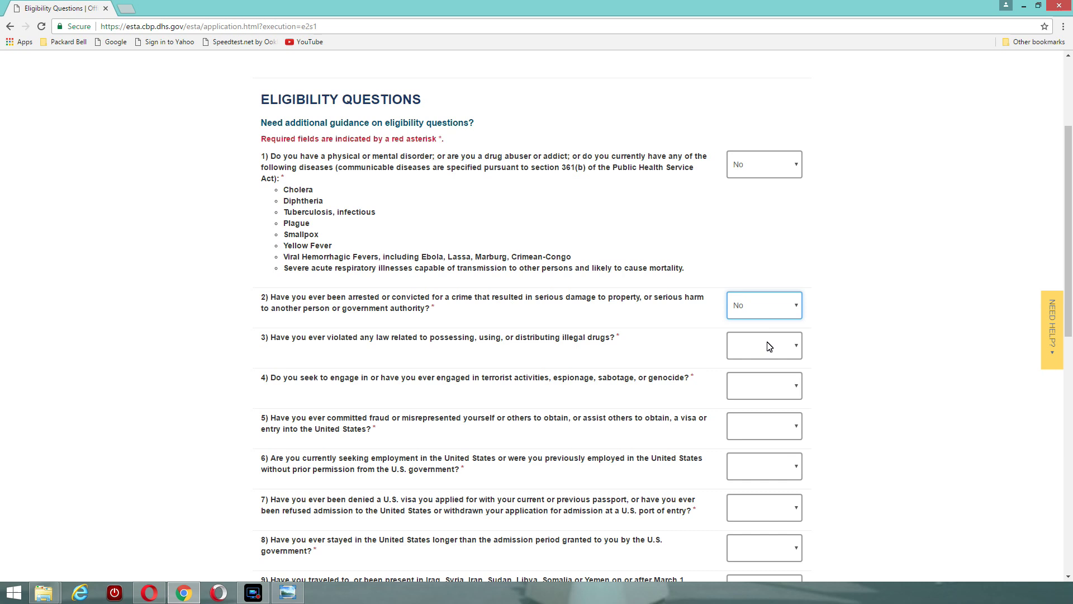
click(798, 348)
click(798, 347)
click(734, 380)
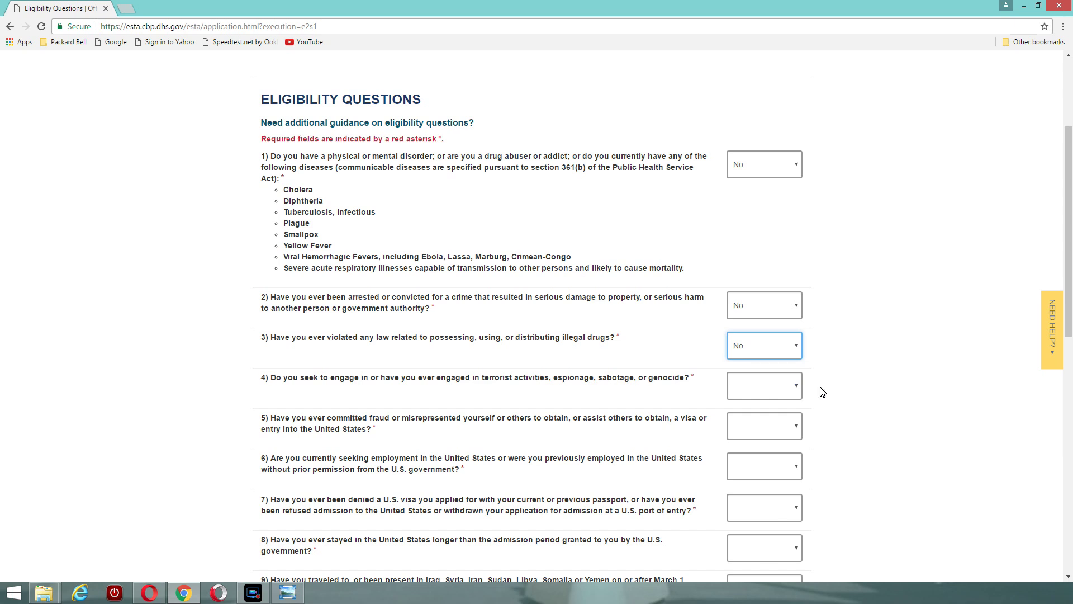
click(797, 386)
click(737, 421)
Answer No to eligibility questions 5, 6 and 7
scroll(525, 376, down, 1)
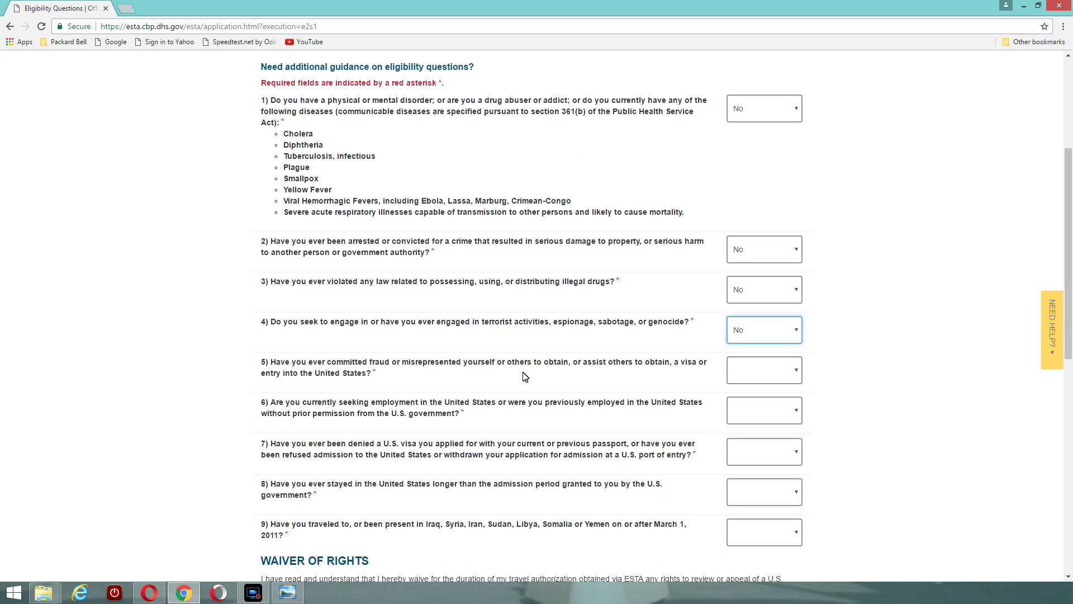
click(797, 370)
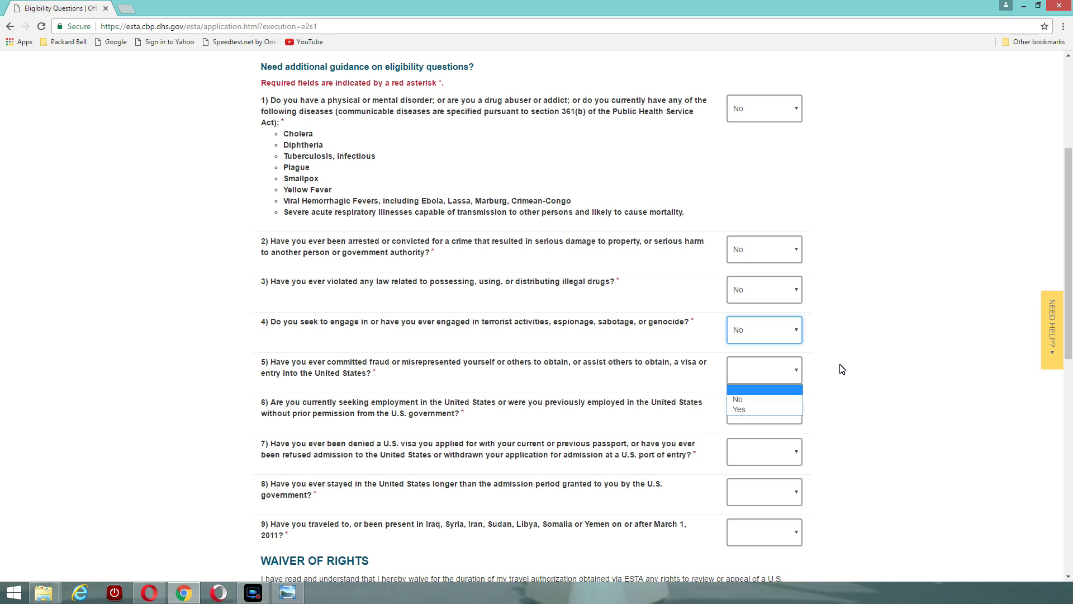
click(738, 409)
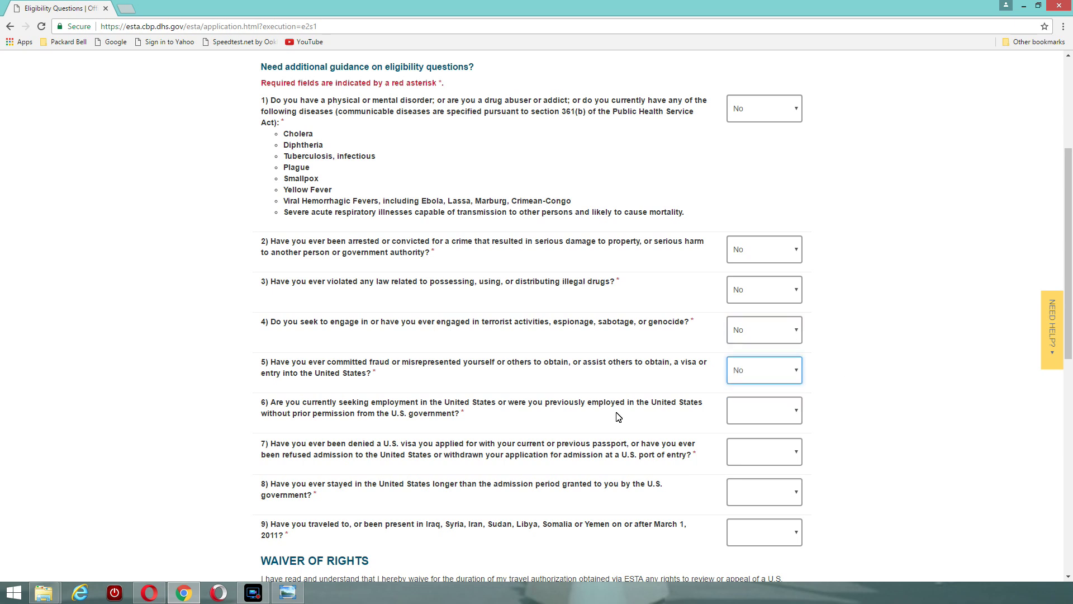
click(797, 413)
click(742, 441)
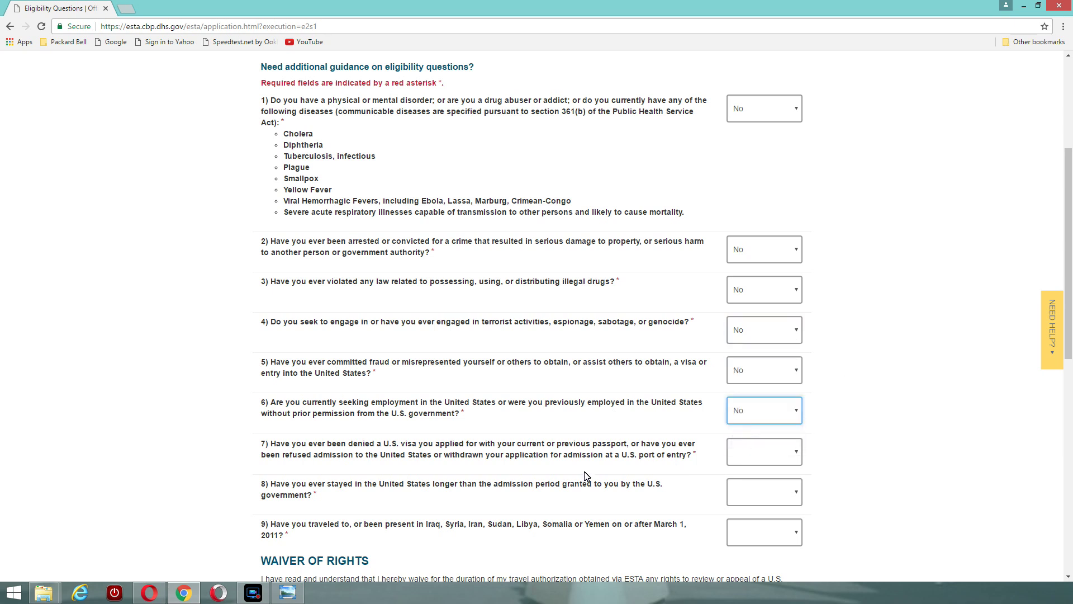
click(797, 451)
click(744, 482)
Answer No to questions 8 and 9 and continue to the review page
scroll(783, 480, down, 2)
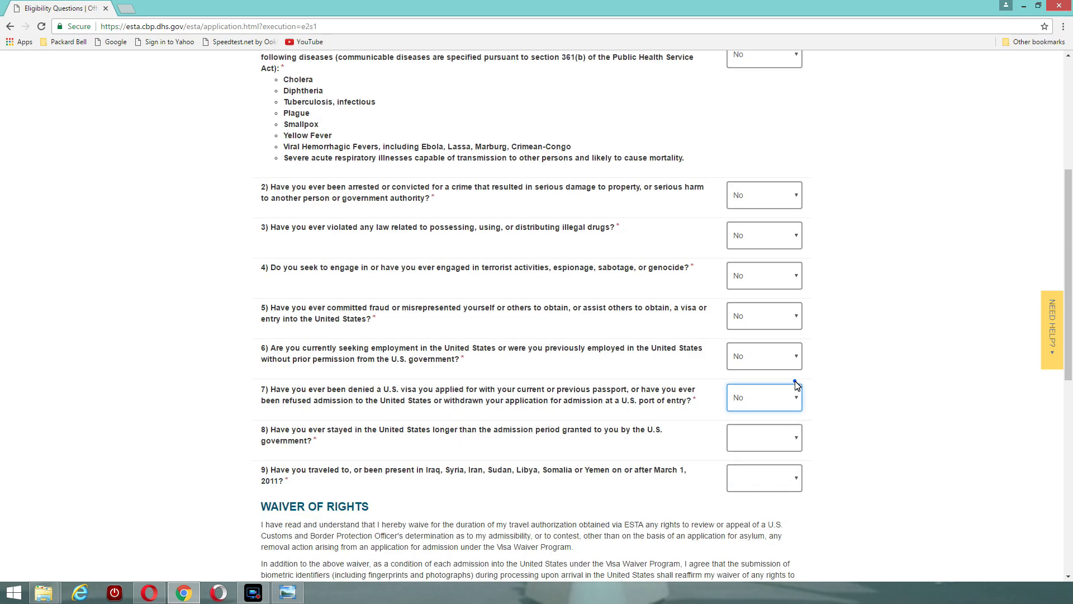
click(796, 385)
click(742, 408)
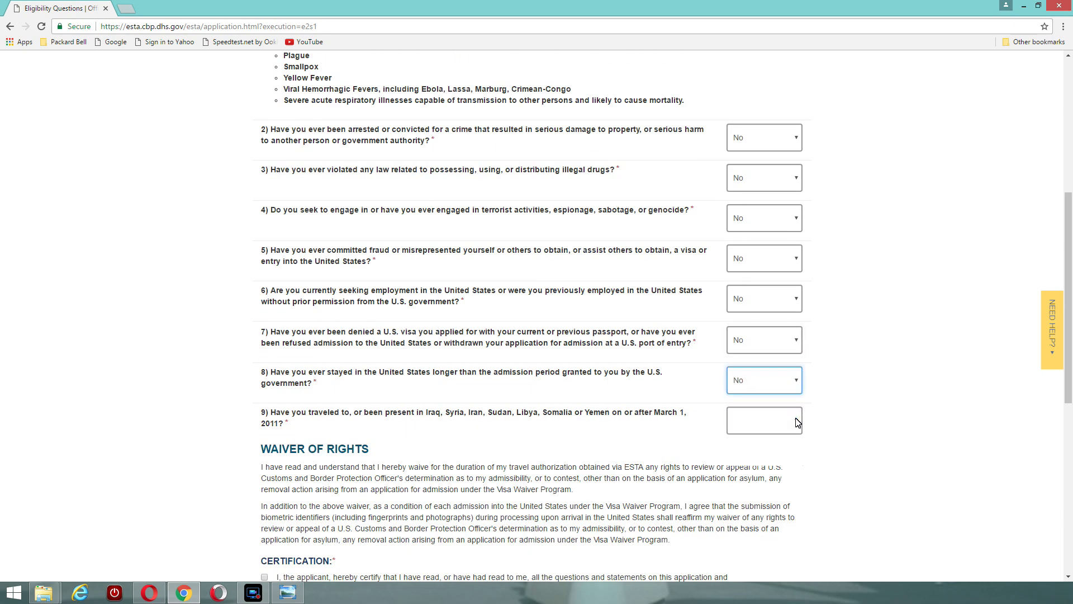
click(797, 420)
click(747, 450)
scroll(424, 430, down, 4)
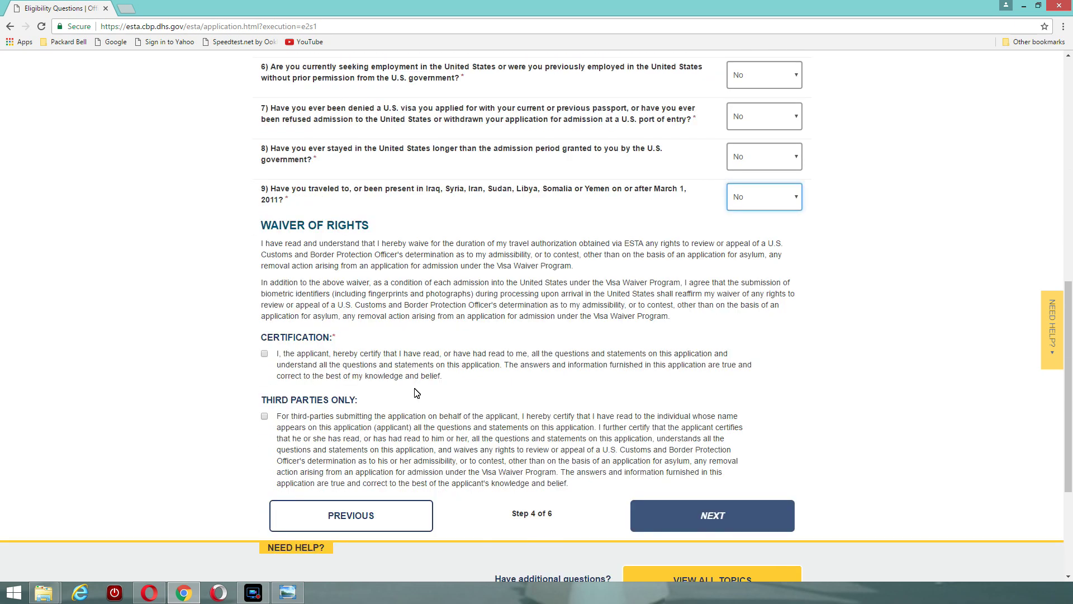
click(712, 515)
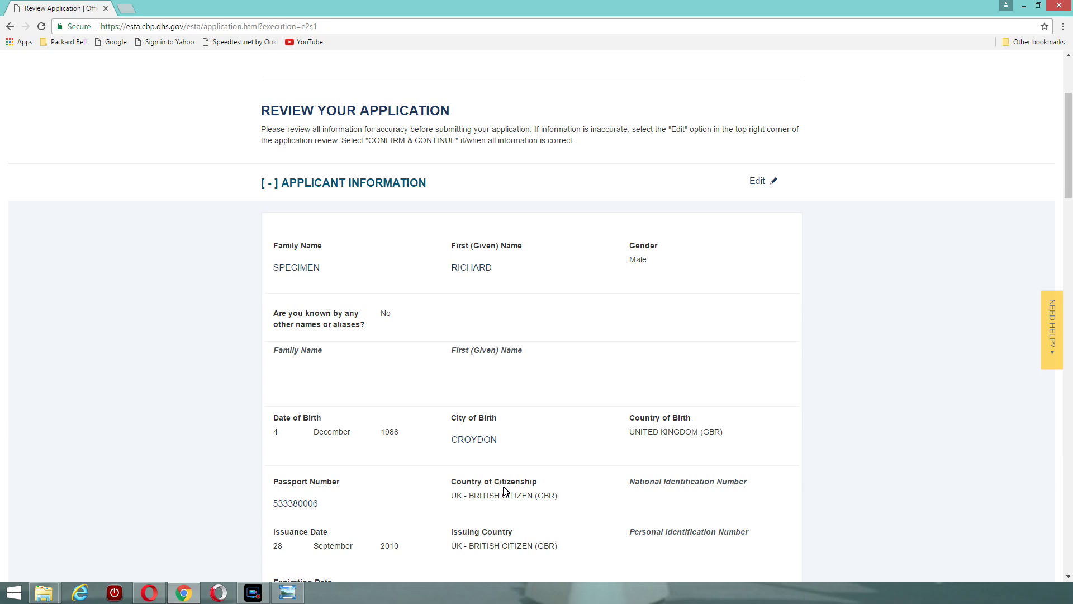
Expand the Eligibility Questions and Verification sections on the Review Your Application page
scroll(407, 302, down, 3)
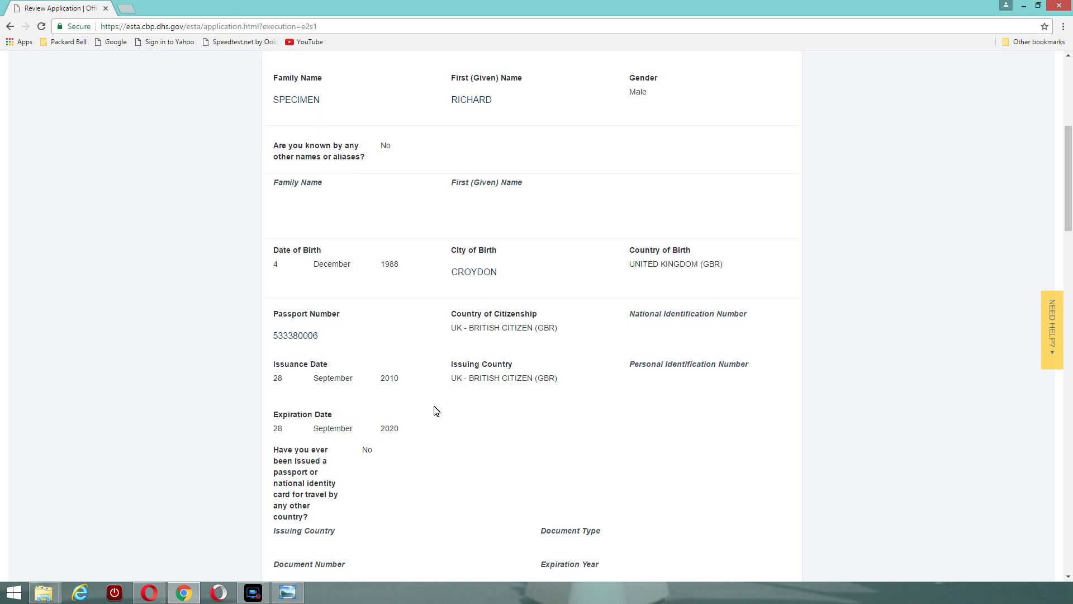
scroll(272, 349, down, 20)
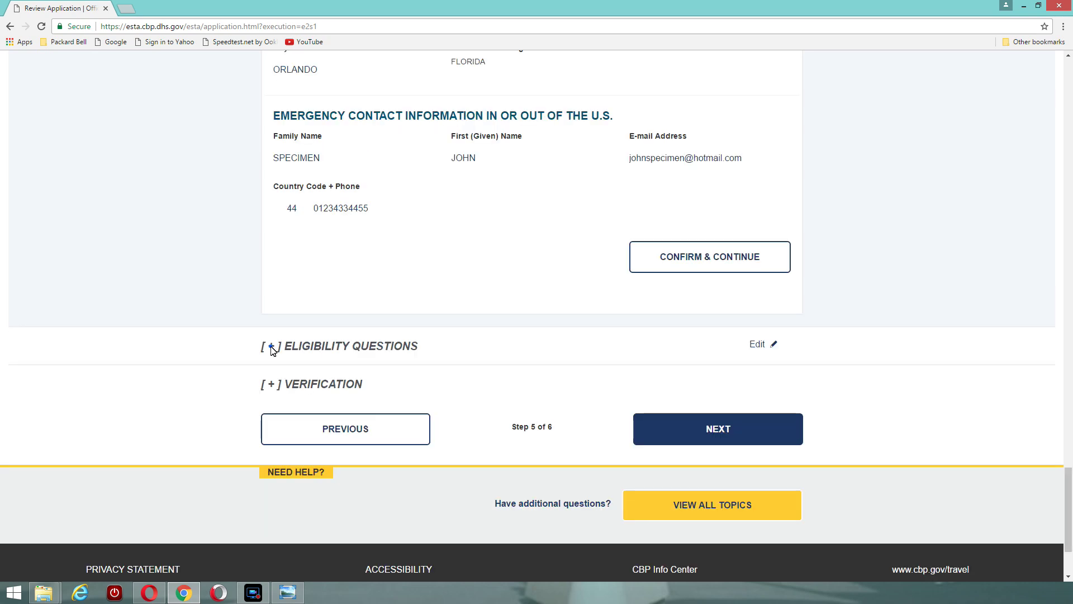
click(271, 347)
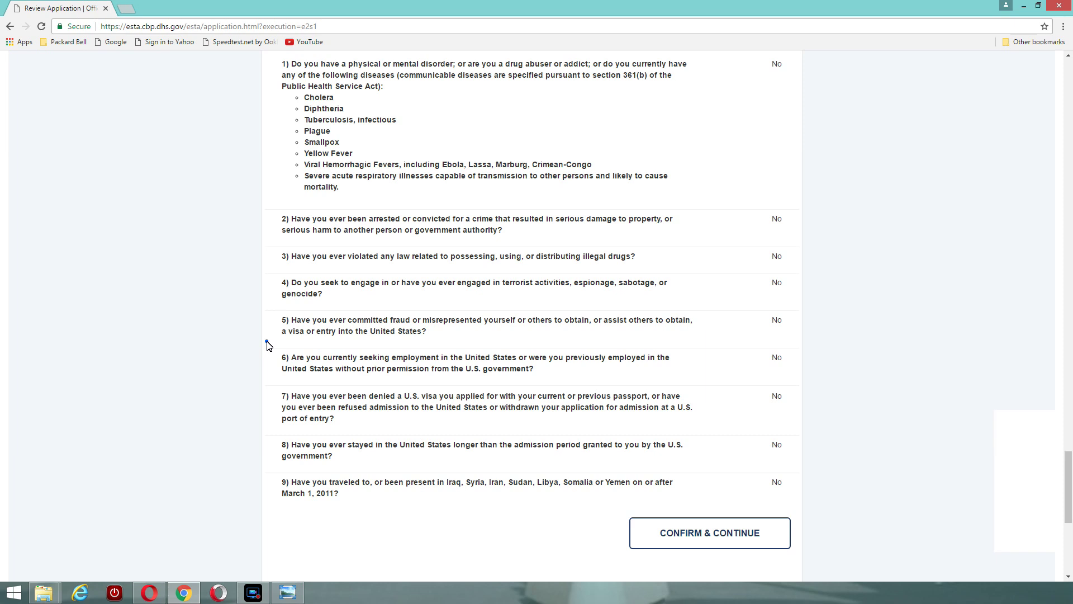
scroll(267, 345, down, 5)
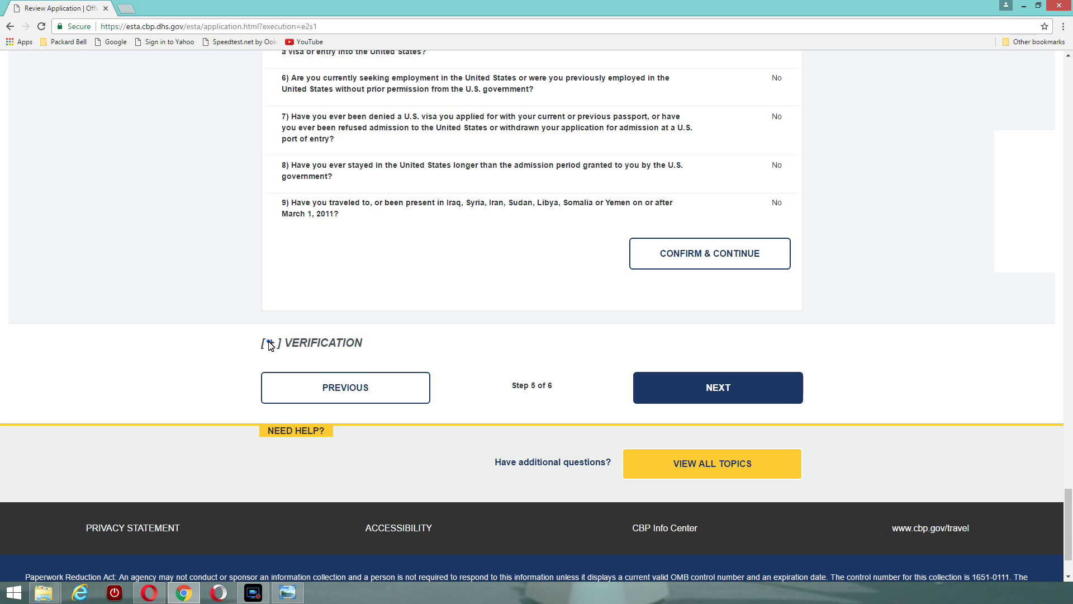
click(271, 345)
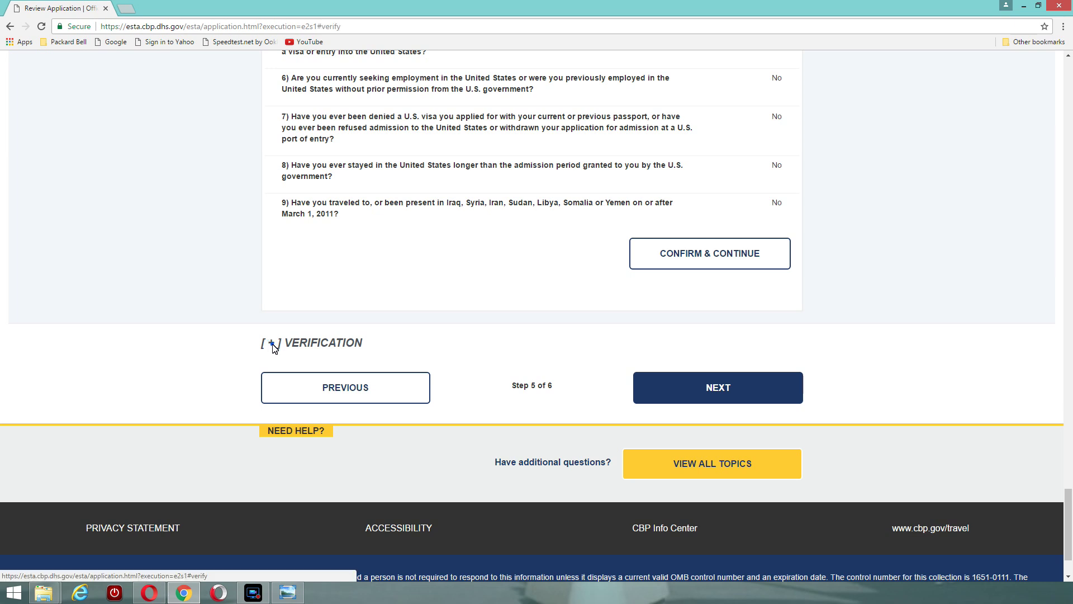